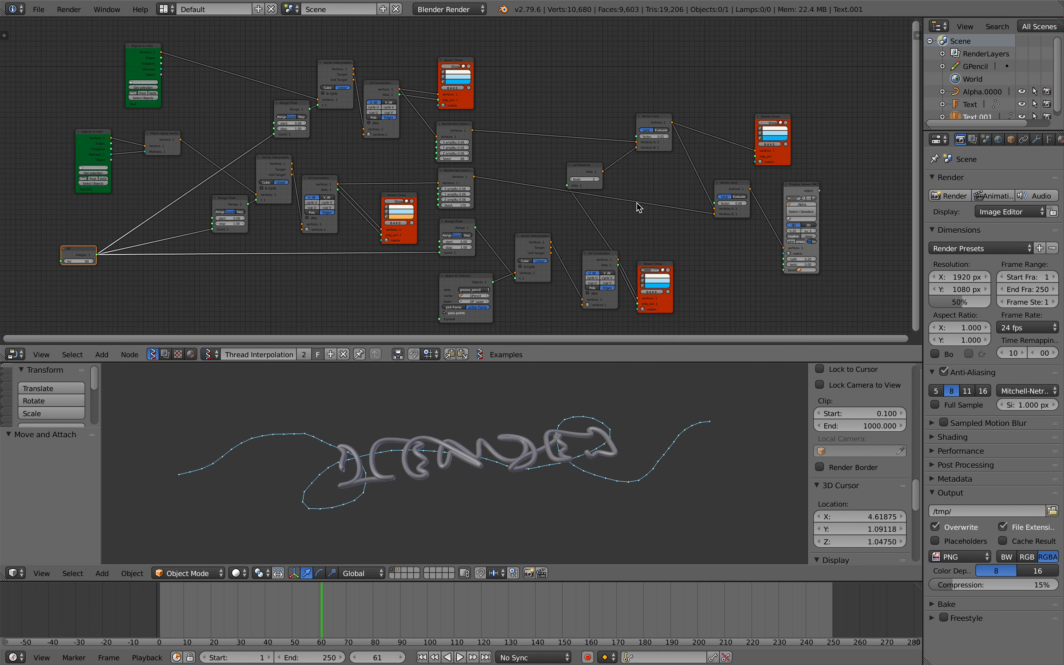
Show layer 2, move the SUSHI text below BLENDER by about X 0.044, Y -0.875, Z -0.357, and set the current frame to 63
{"action": "key", "text": "2"}
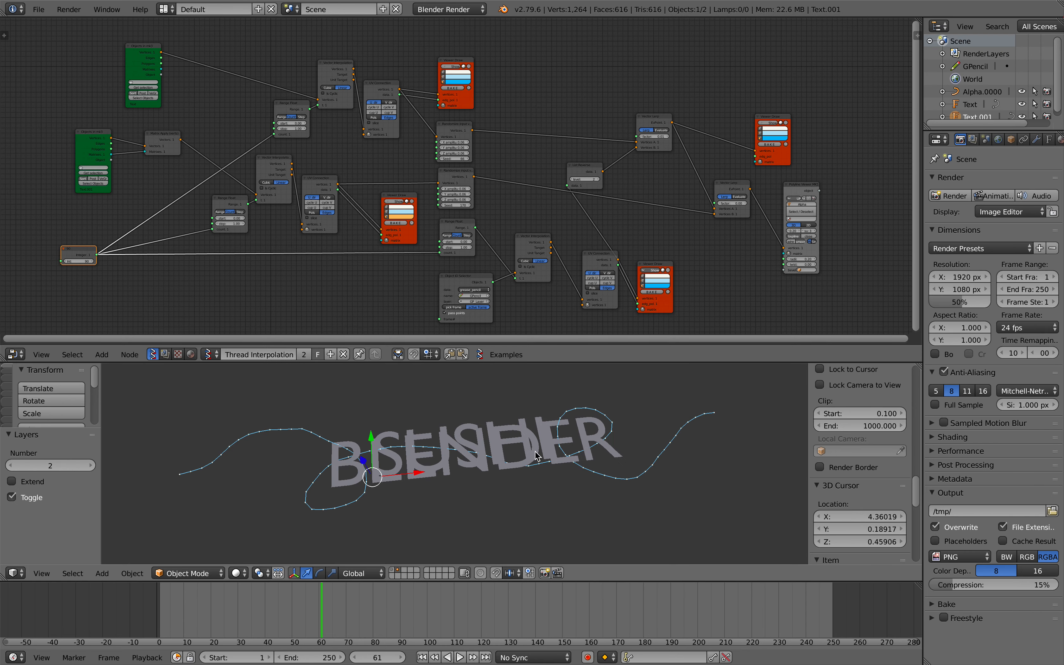
{"action": "key", "text": "g"}
{"action": "left_click", "coordinate": [553, 539]}
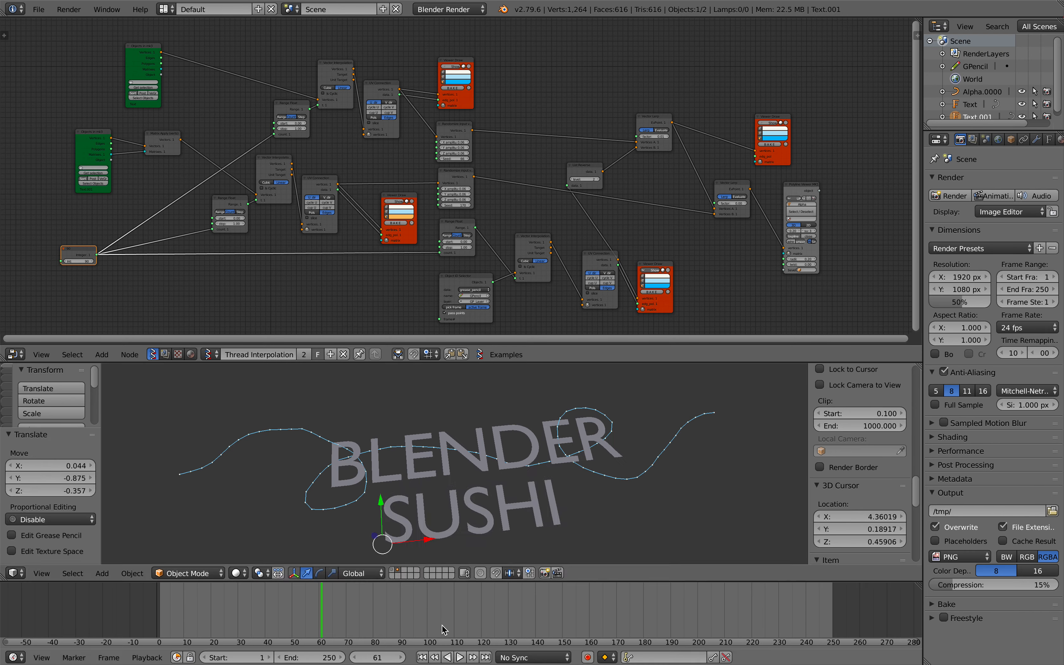
{"action": "left_click_drag", "start_coordinate": [406, 620], "coordinate": [327, 599]}
{"action": "middle_click_drag", "start_coordinate": [425, 531], "coordinate": [418, 525]}
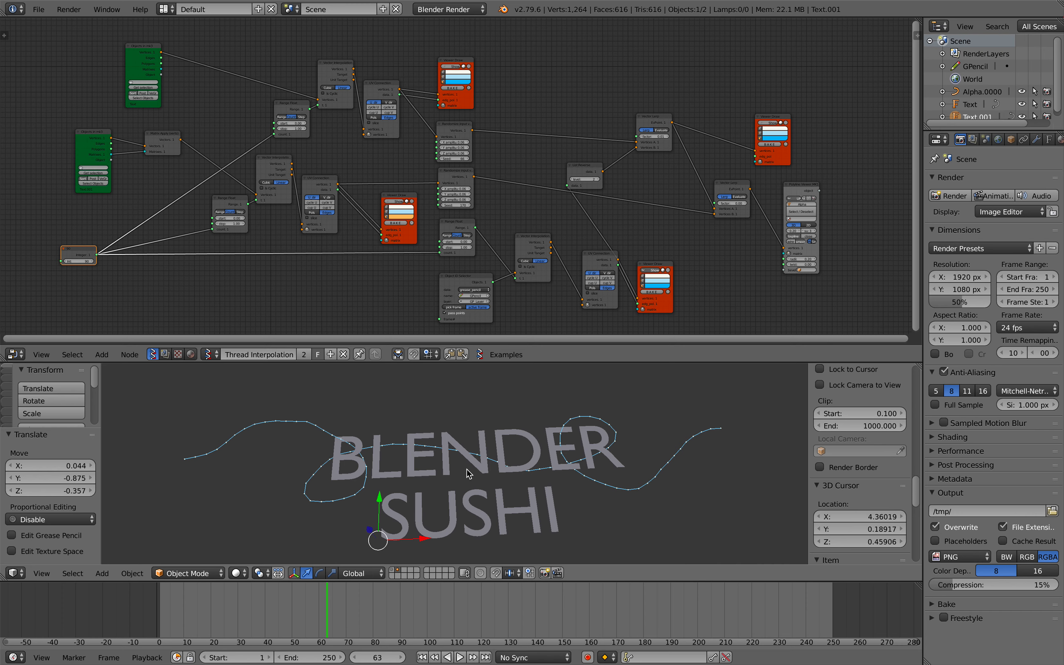
Show layer 1 and raise the factors of both Vector Lerp nodes to morph the thread from BLENDER through the curve to SUSHI
{"action": "key", "text": "1"}
{"action": "scroll", "coordinate": [467, 469], "scroll_direction": "left", "scroll_amount": 3}
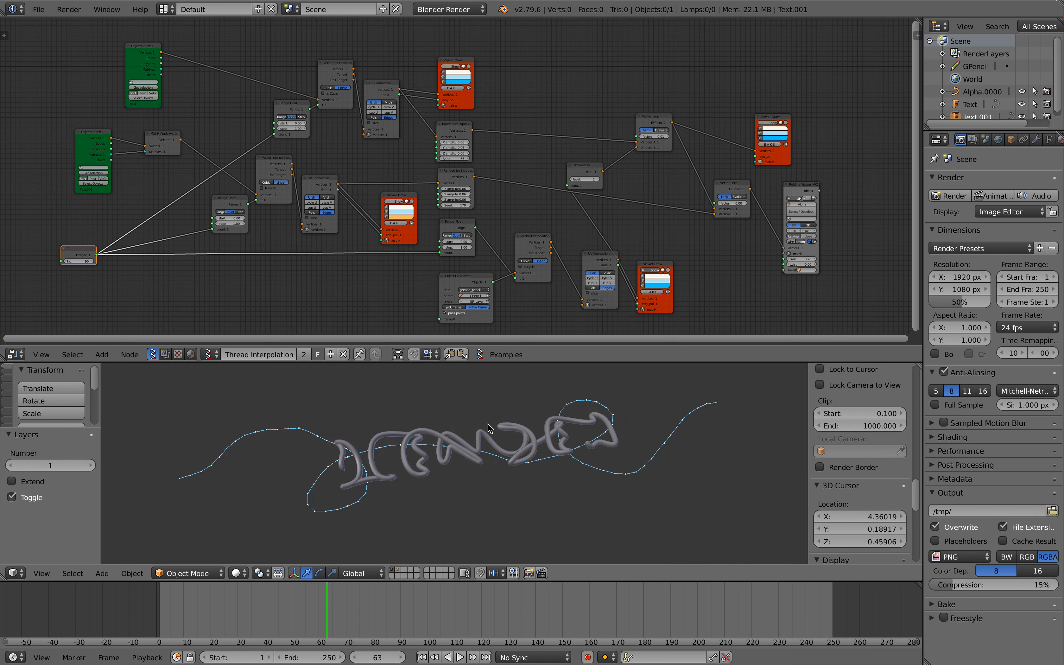
{"action": "mouse_move", "coordinate": [658, 137]}
{"action": "left_mouse_down"}
{"action": "mouse_move", "coordinate": [699, 137]}
{"action": "mouse_move", "coordinate": [655, 137]}
{"action": "left_mouse_up"}
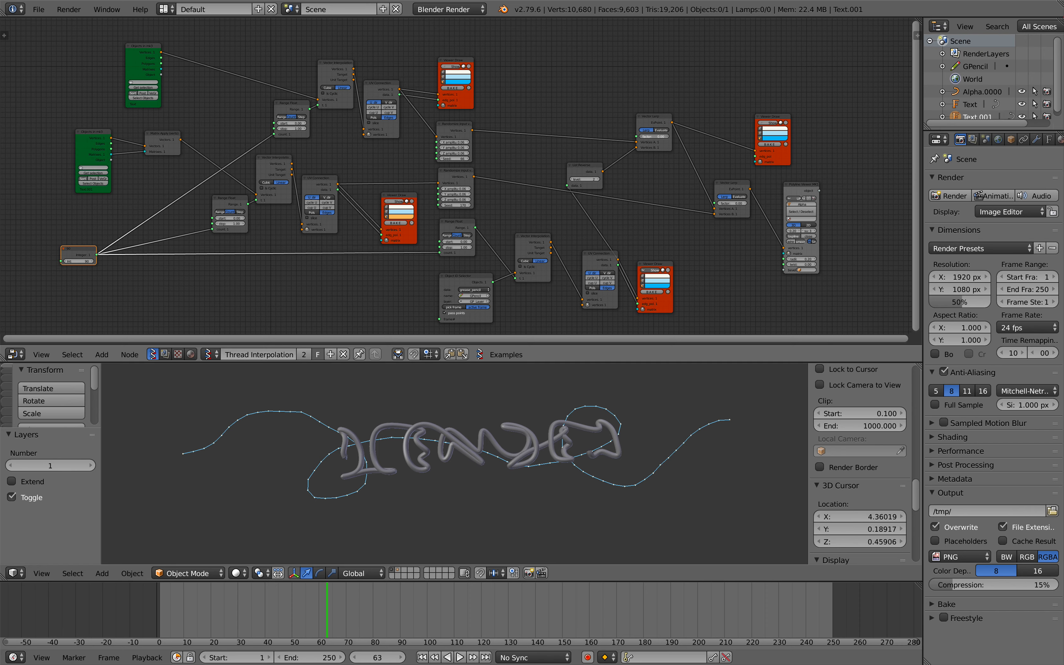
{"action": "left_click_drag", "start_coordinate": [655, 137], "coordinate": [677, 137]}
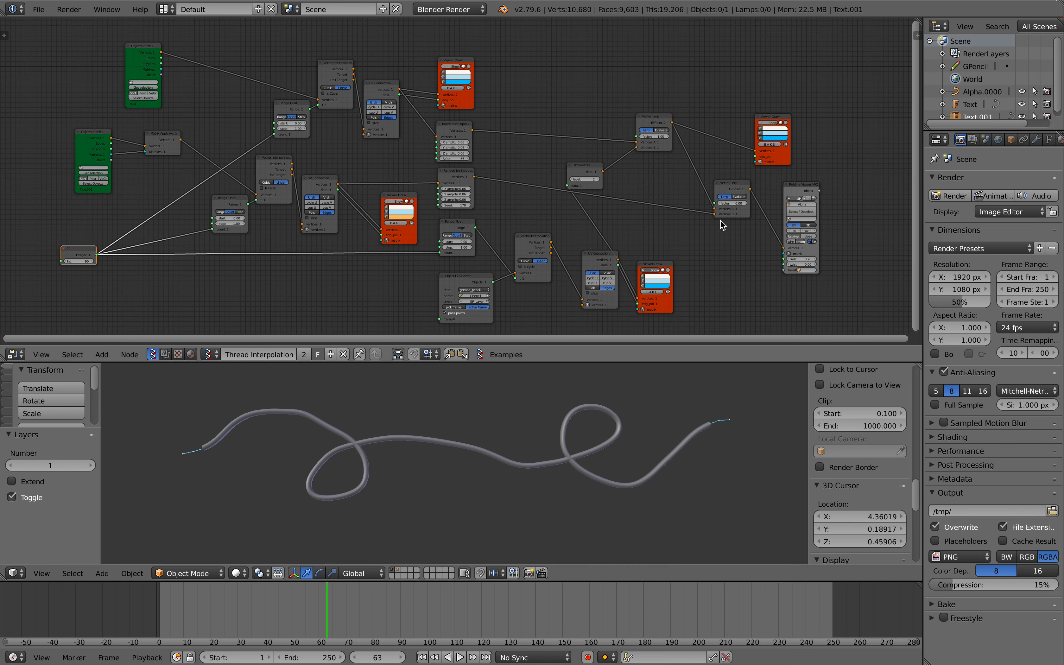
{"action": "left_click_drag", "start_coordinate": [731, 203], "coordinate": [756, 203]}
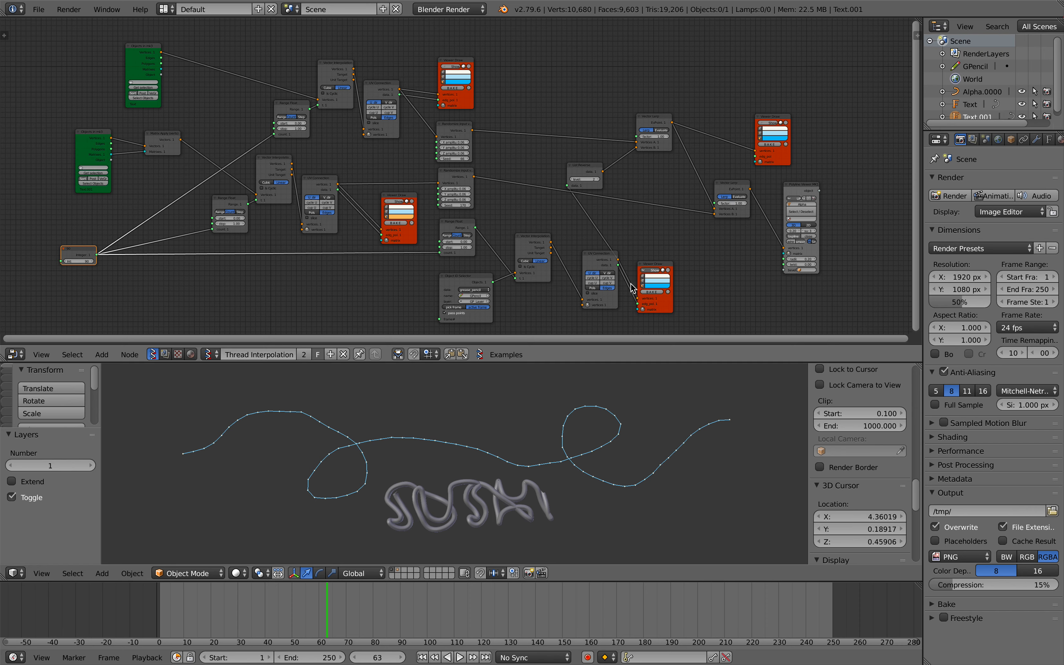
Show layer 2 and replace the text SUSHI with DONUTS
{"action": "key", "text": "2"}
{"action": "left_click", "coordinate": [501, 433]}
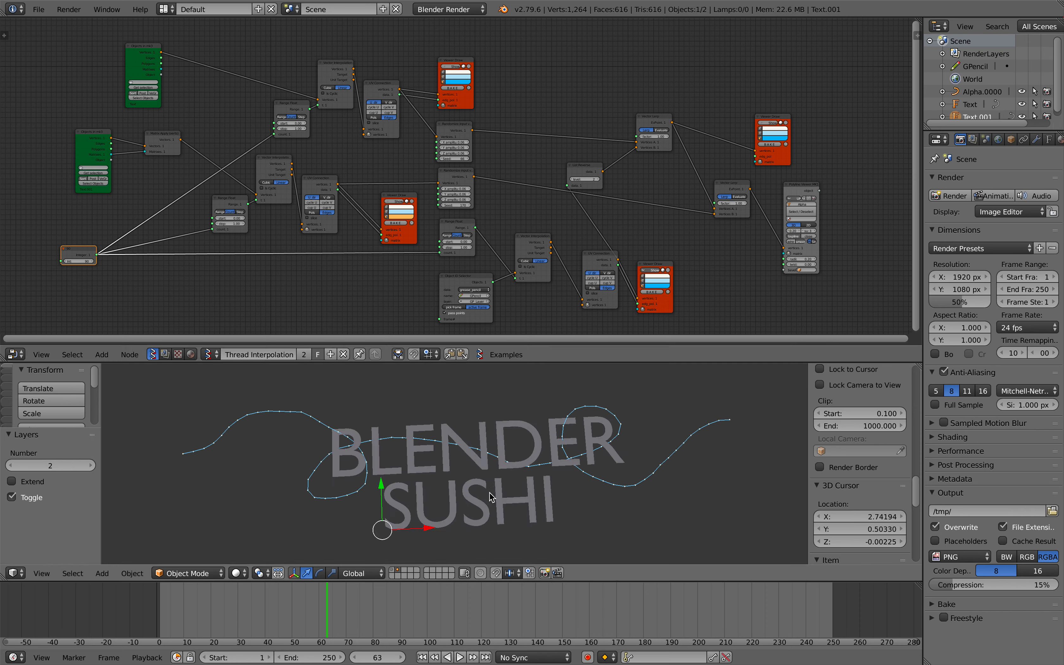
{"action": "key", "text": "Tab"}
{"action": "key", "text": "BackSpace"}
{"action": "key", "text": "BackSpace"}
{"action": "key", "text": "BackSpace"}
{"action": "key", "text": "BackSpace"}
{"action": "key", "text": "BackSpace"}
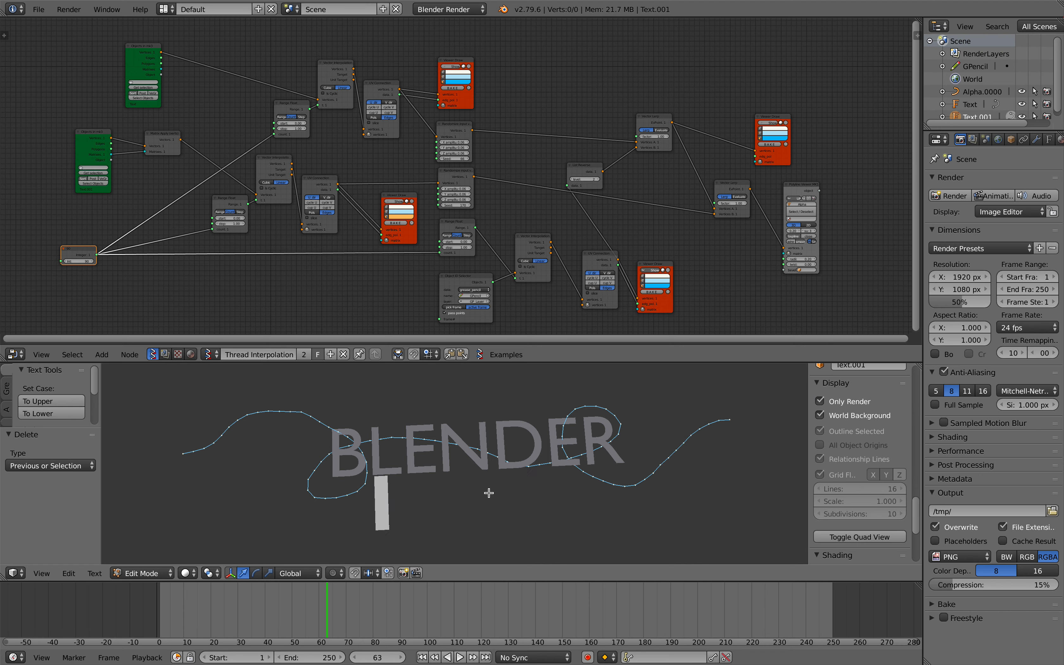
{"action": "type", "text": "DONUTS"}
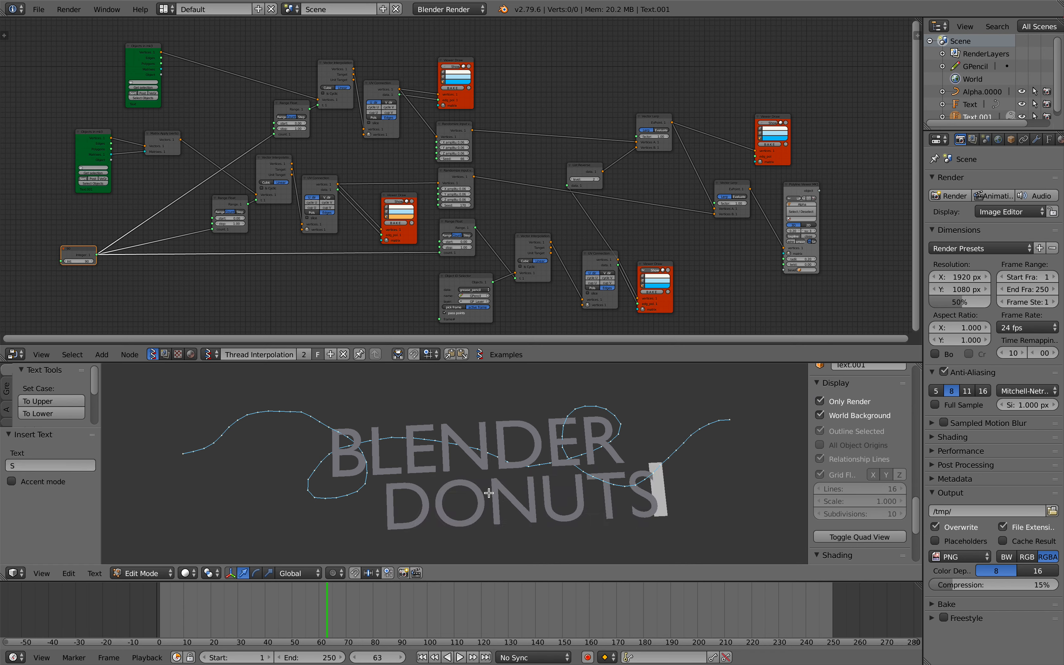
{"action": "key", "text": "Tab"}
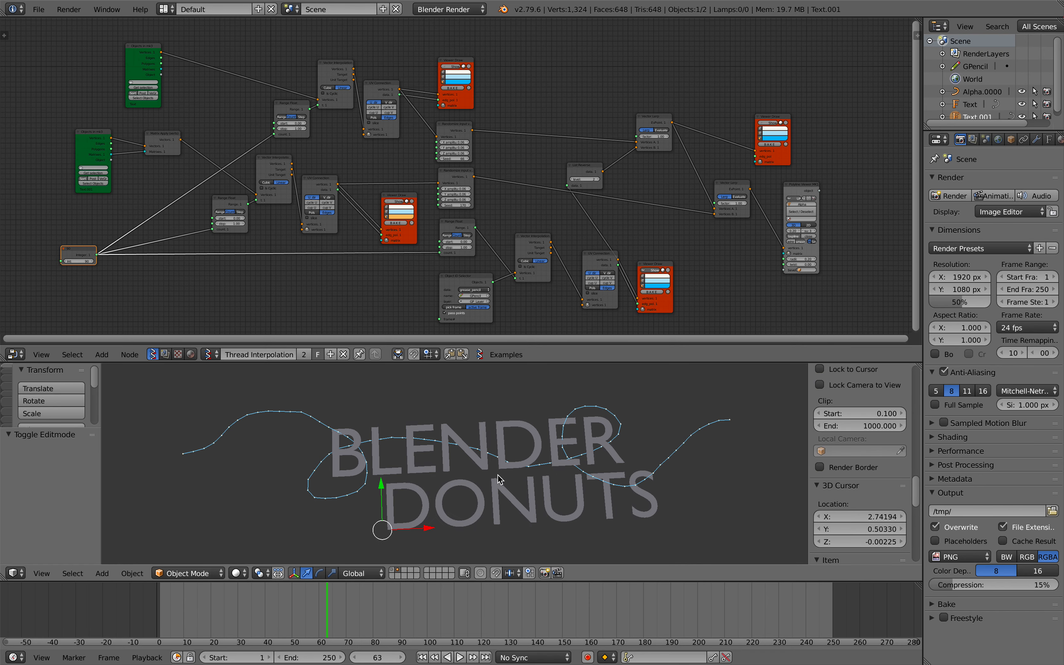
Play the animation briefly, stop it, and move the current frame to 76
{"action": "key", "text": "alt+a"}
{"action": "key", "text": "alt+a"}
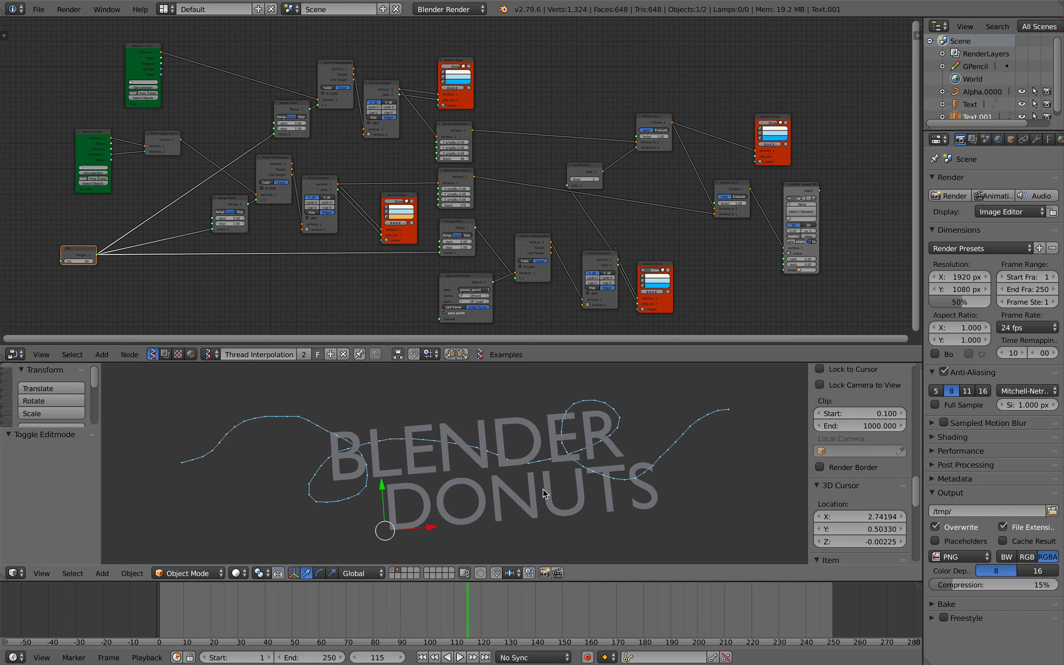
{"action": "left_click_drag", "start_coordinate": [409, 582], "coordinate": [363, 585]}
Show layer 1, lower the second Vector Lerp factor to 0.00 and the first to 0.01 to morph the thread back to BLENDER
{"action": "key", "text": "1"}
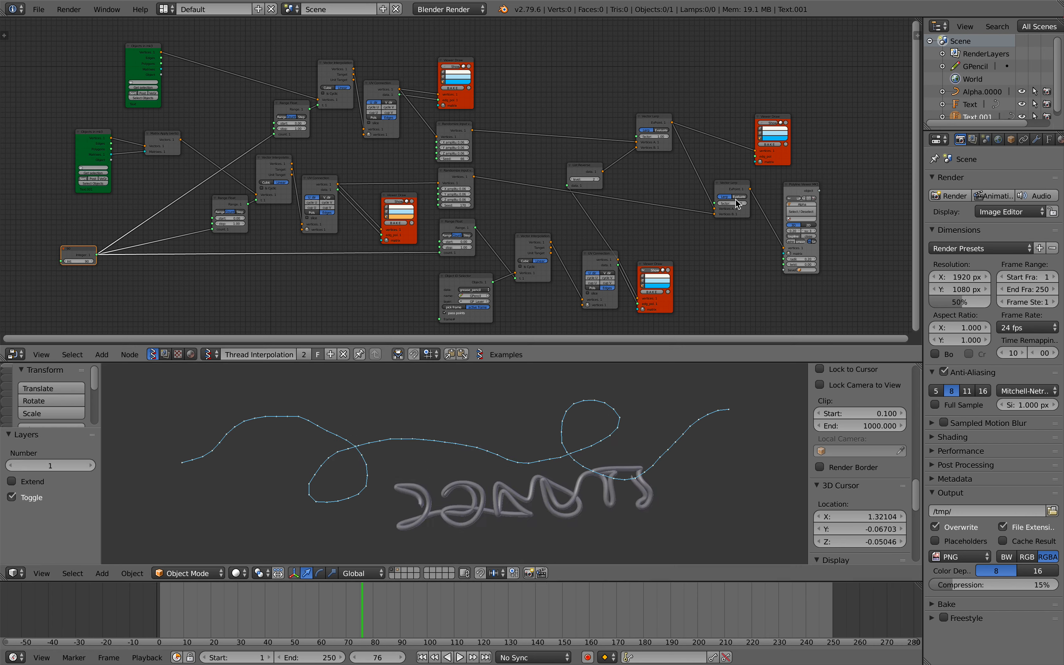
{"action": "left_click_drag", "start_coordinate": [735, 203], "coordinate": [708, 203]}
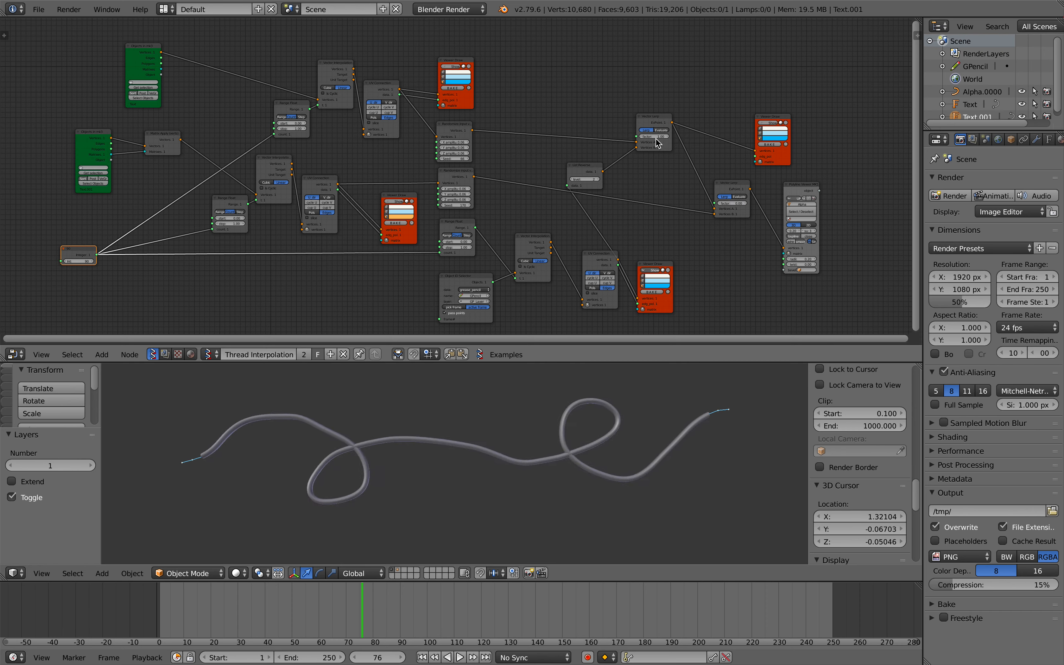
{"action": "left_click_drag", "start_coordinate": [663, 136], "coordinate": [640, 137]}
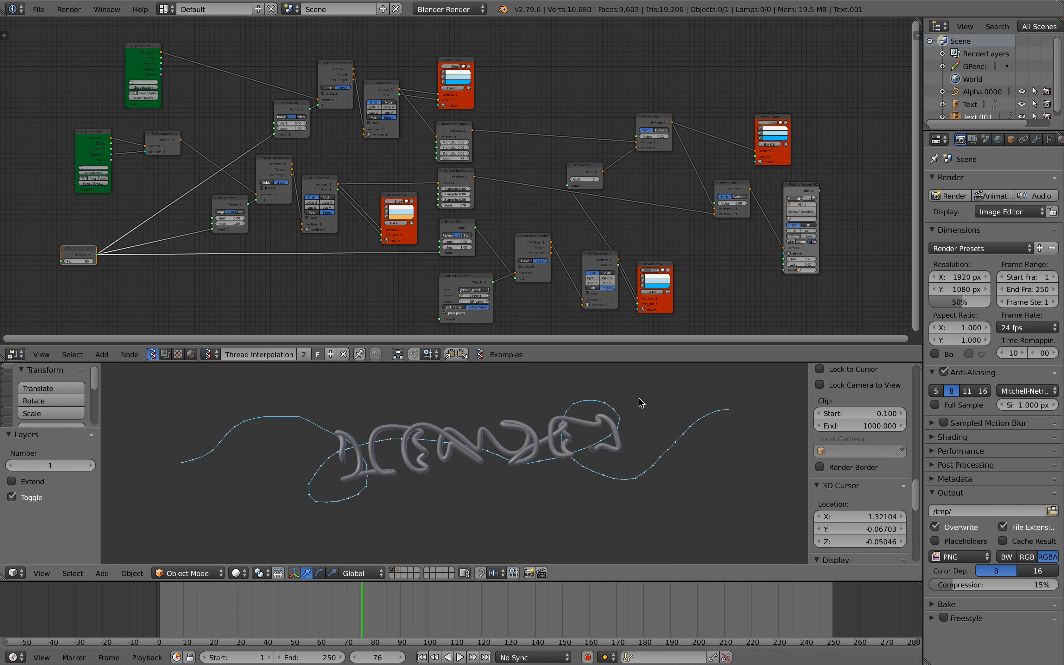
Display the text objects on layer 2 and examine the node tree around the Randomize Input and UV Connection nodes
{"action": "key", "text": "2"}
{"action": "scroll", "coordinate": [594, 410], "scroll_direction": "up", "scroll_amount": 1, "text": "shift"}
{"action": "scroll", "coordinate": [594, 410], "scroll_direction": "down", "scroll_amount": 2, "text": "shift"}
{"action": "scroll", "coordinate": [469, 260], "scroll_direction": "up", "scroll_amount": 1}
{"action": "scroll", "coordinate": [469, 260], "scroll_direction": "down", "scroll_amount": 2}
{"action": "scroll", "coordinate": [343, 212], "scroll_direction": "up", "scroll_amount": 1}
{"action": "scroll", "coordinate": [343, 212], "scroll_direction": "down", "scroll_amount": 1}
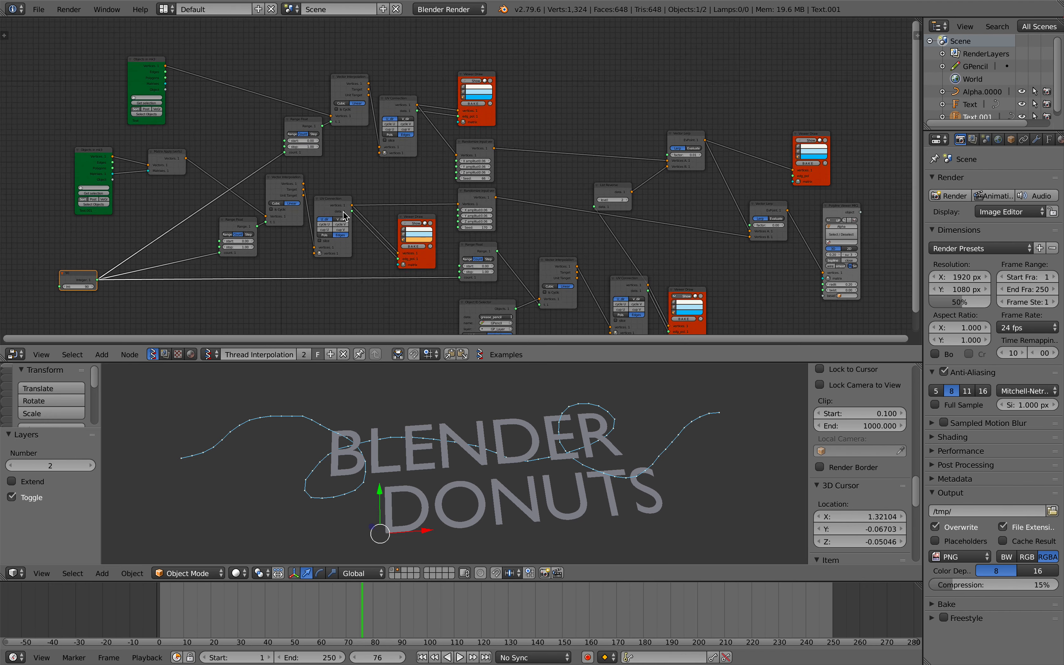
{"action": "scroll", "coordinate": [344, 191], "scroll_direction": "up", "scroll_amount": 2}
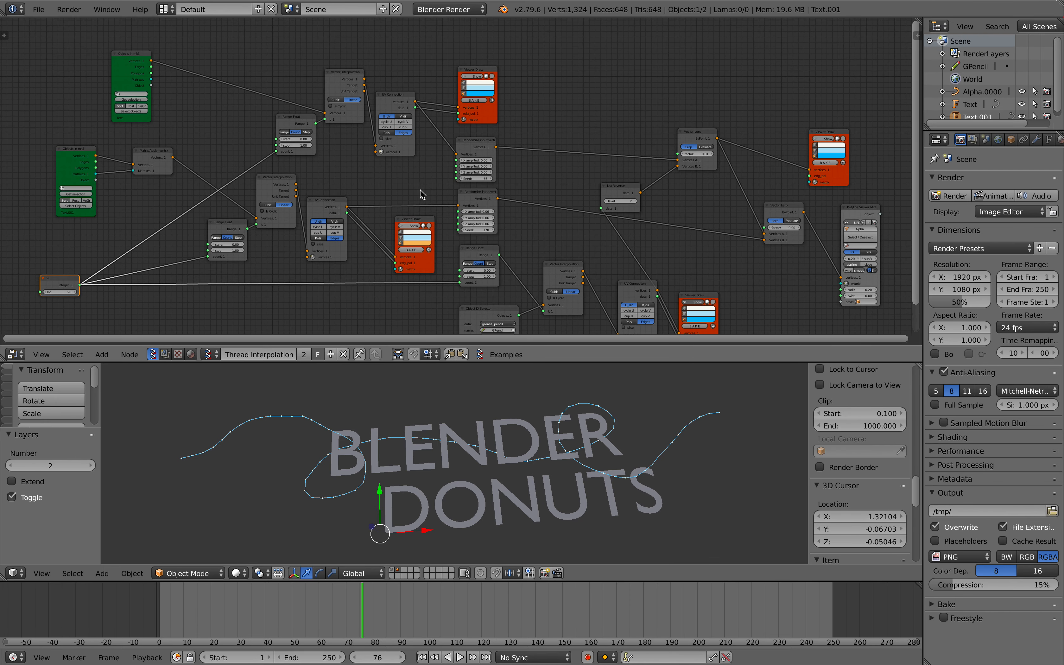
{"action": "scroll", "coordinate": [420, 190], "scroll_direction": "up", "scroll_amount": 2}
{"action": "scroll", "coordinate": [421, 190], "scroll_direction": "up", "scroll_amount": 1}
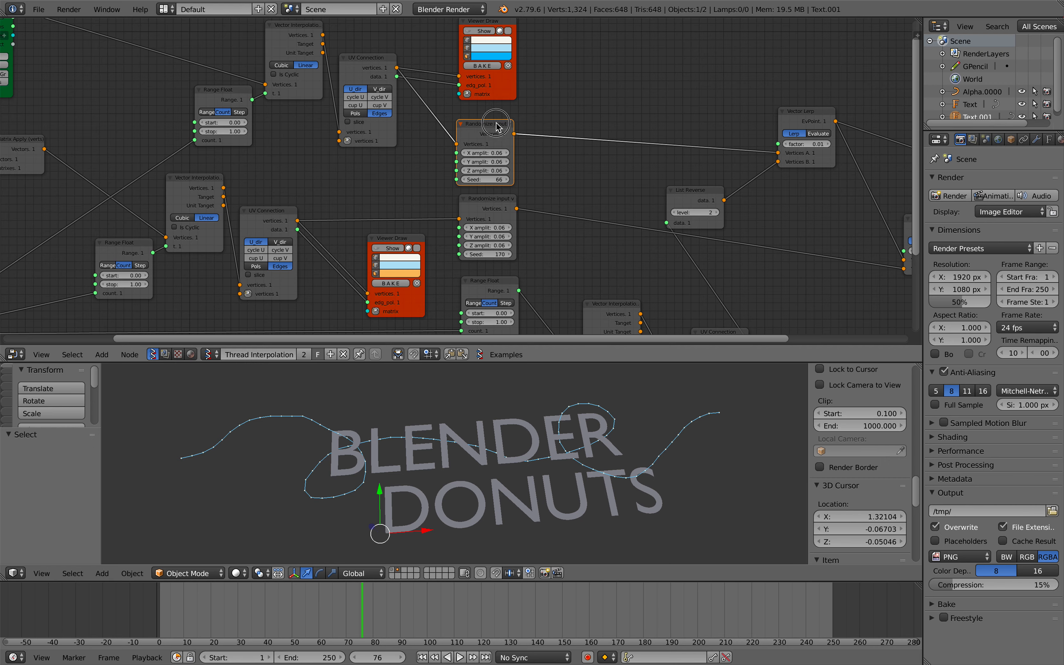
Nudge the upper Randomize Input node beside its UV Connection node and select the polyline viewer node at the tree's end
{"action": "left_click_drag", "start_coordinate": [483, 123], "coordinate": [506, 74]}
{"action": "middle_click_drag", "start_coordinate": [498, 148], "coordinate": [495, 114]}
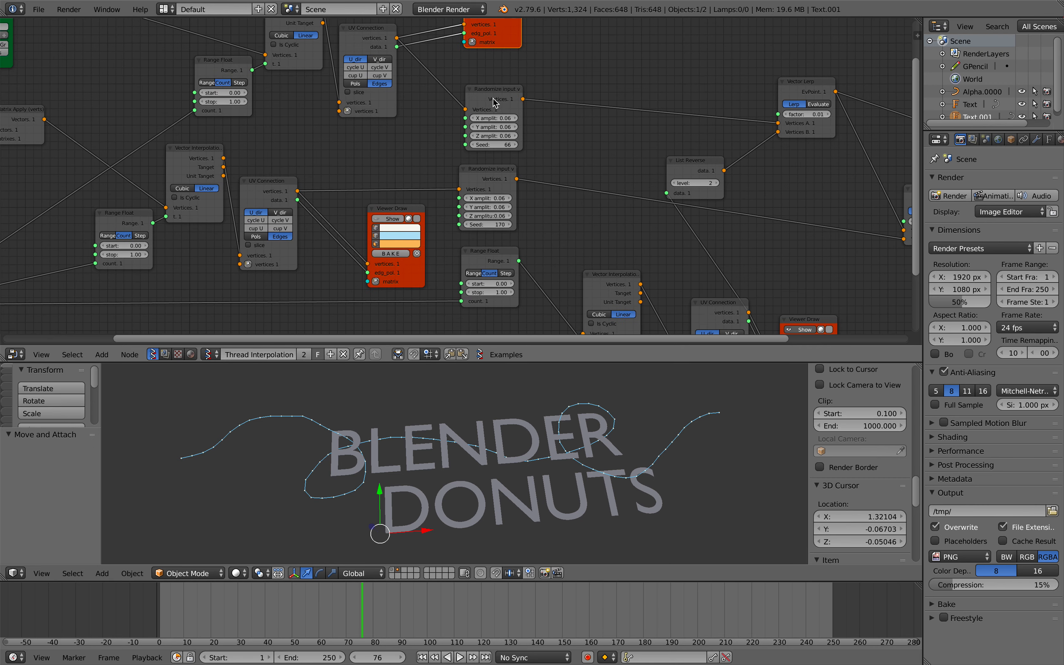
{"action": "left_click_drag", "start_coordinate": [492, 97], "coordinate": [489, 82]}
{"action": "middle_click_drag", "start_coordinate": [492, 184], "coordinate": [492, 168]}
{"action": "scroll", "coordinate": [492, 168], "scroll_direction": "down", "scroll_amount": 1}
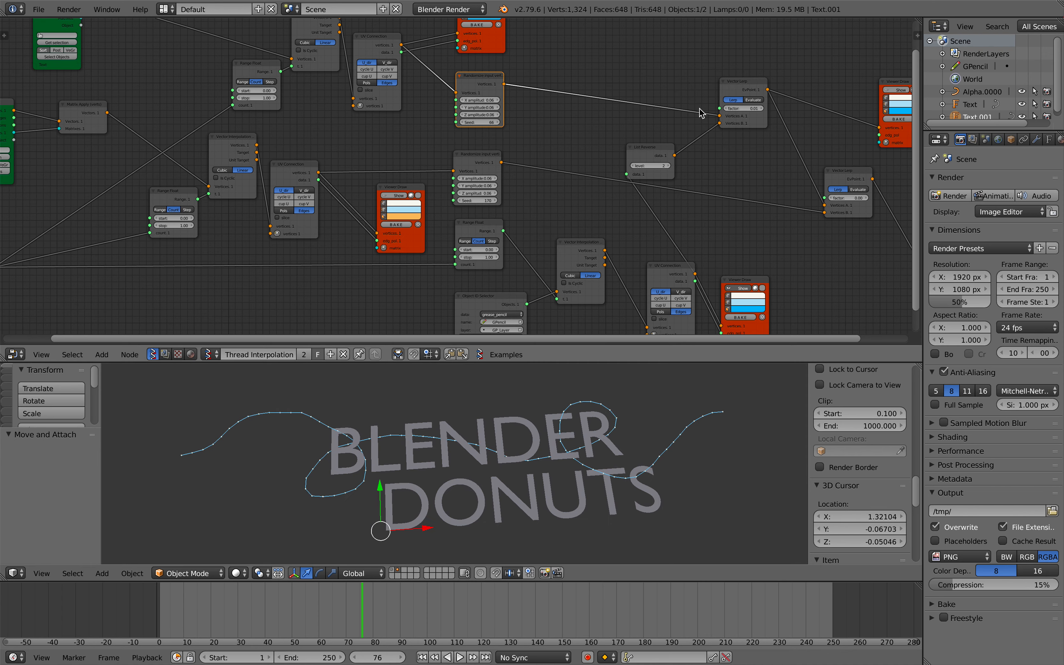
{"action": "scroll", "coordinate": [723, 109], "scroll_direction": "right", "scroll_amount": 10}
{"action": "scroll", "coordinate": [723, 109], "scroll_direction": "down", "scroll_amount": 2}
{"action": "left_click", "coordinate": [705, 139]}
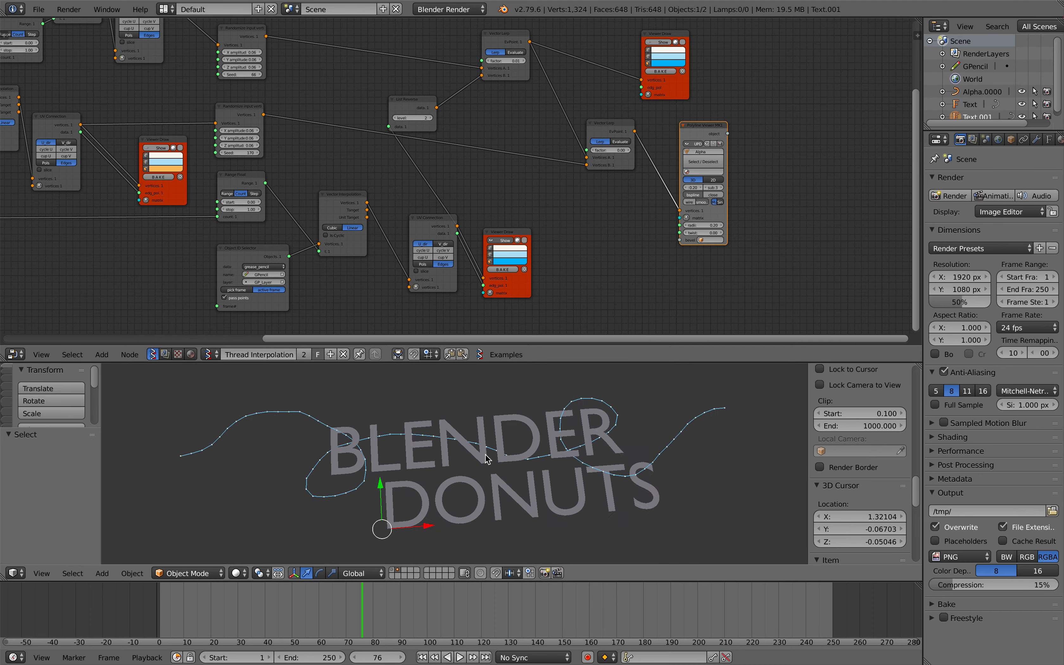
Make the BLENDER text the active object and check it in Edit Mode, returning to Object Mode
{"action": "left_click", "coordinate": [484, 433]}
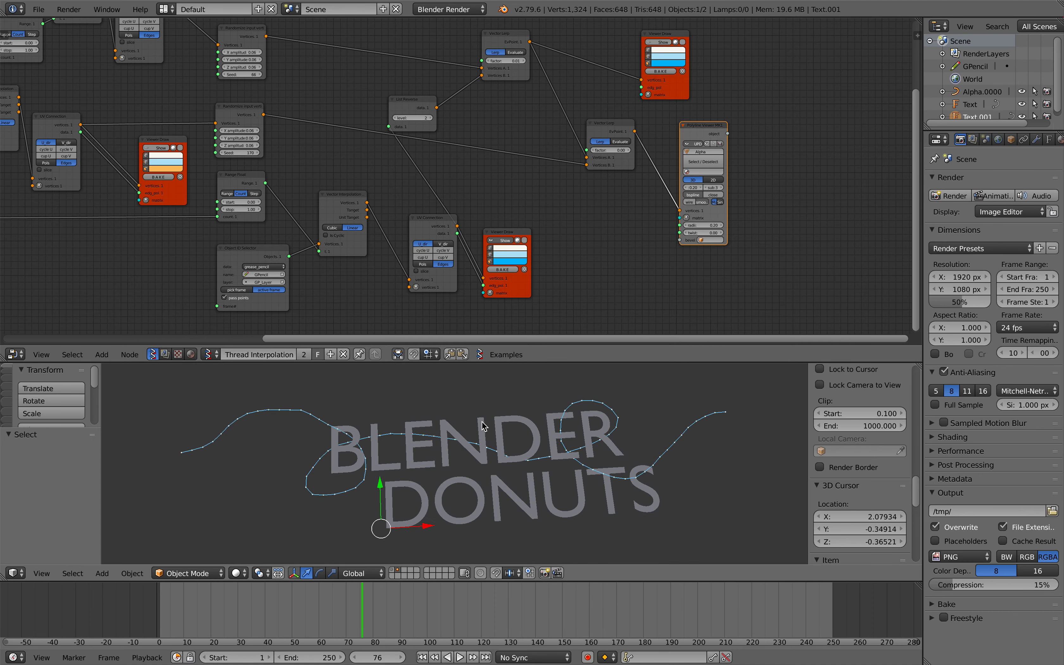
{"action": "right_click", "coordinate": [483, 434]}
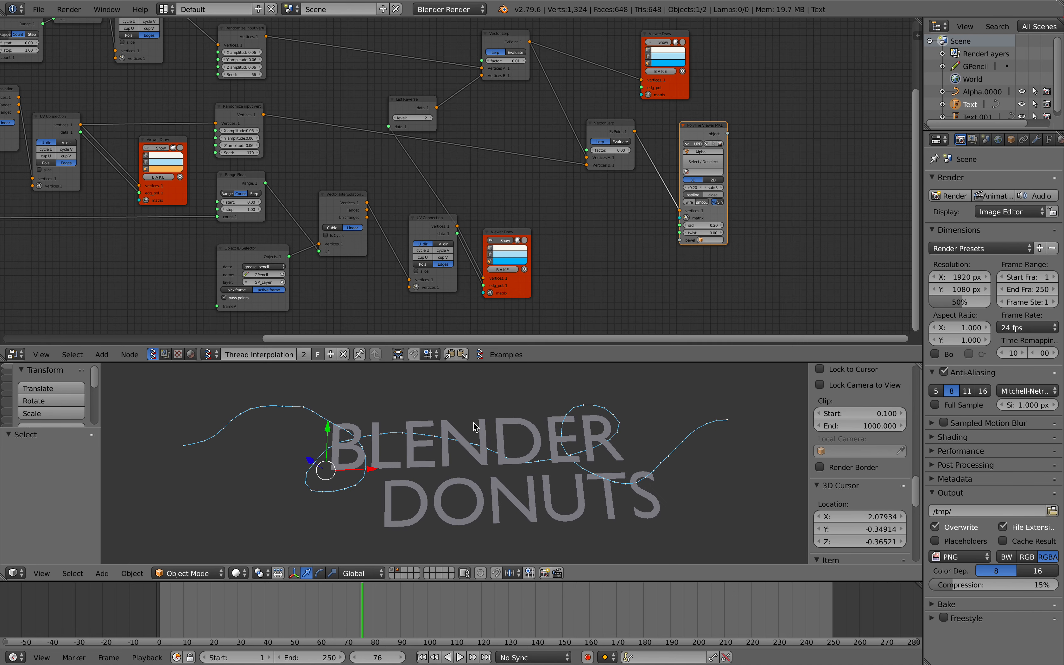
{"action": "key", "text": "Tab"}
{"action": "key", "text": "Tab"}
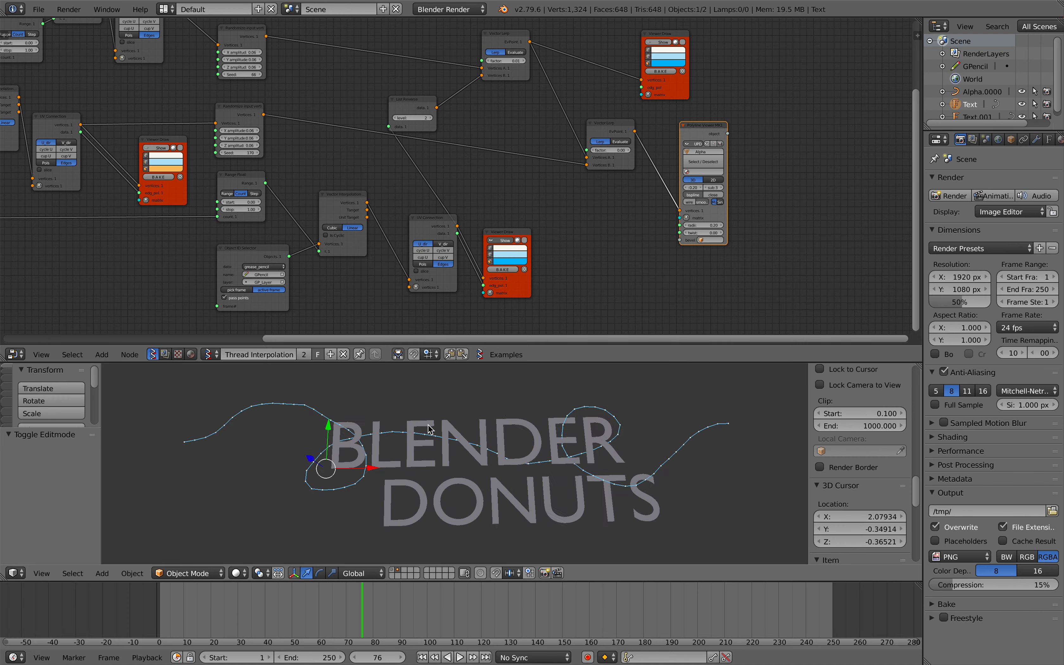
Raise the Int node's value to about 500 for a denser thread and show the result on layer 1
{"action": "scroll", "coordinate": [384, 298], "scroll_direction": "left", "scroll_amount": 5, "text": "ctrl"}
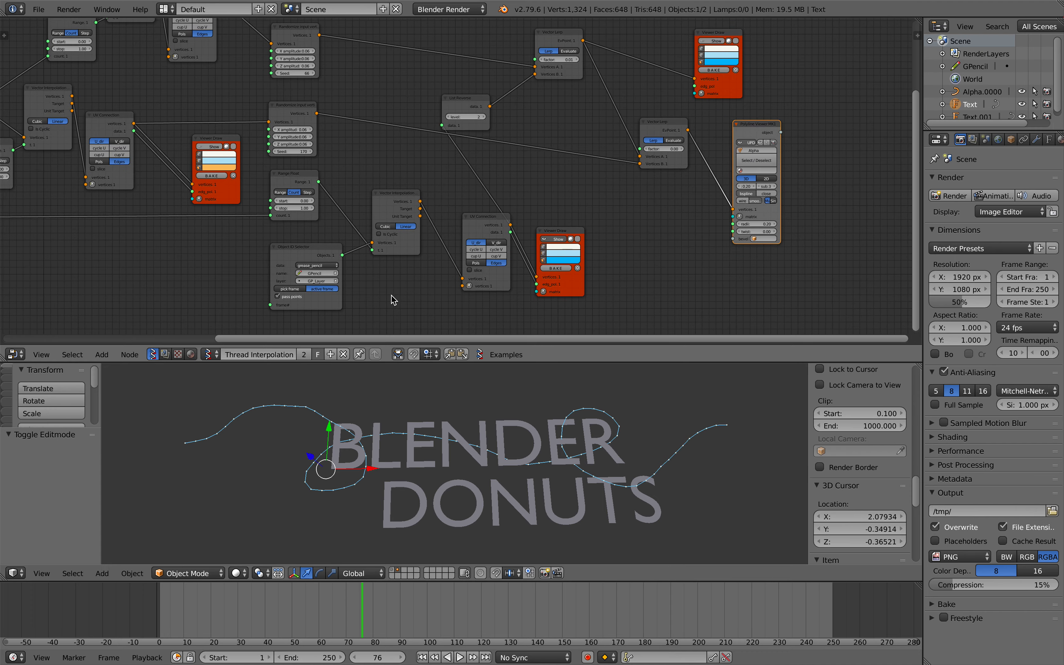
{"action": "scroll", "coordinate": [385, 298], "scroll_direction": "left", "scroll_amount": 5, "text": "ctrl"}
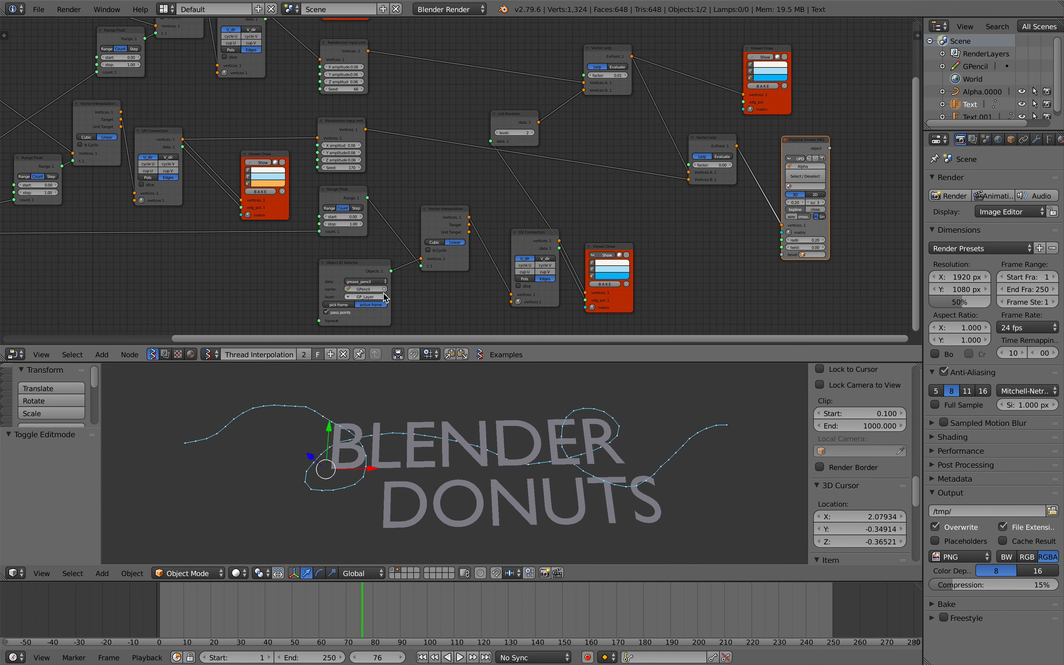
{"action": "scroll", "coordinate": [240, 230], "scroll_direction": "left", "scroll_amount": 3}
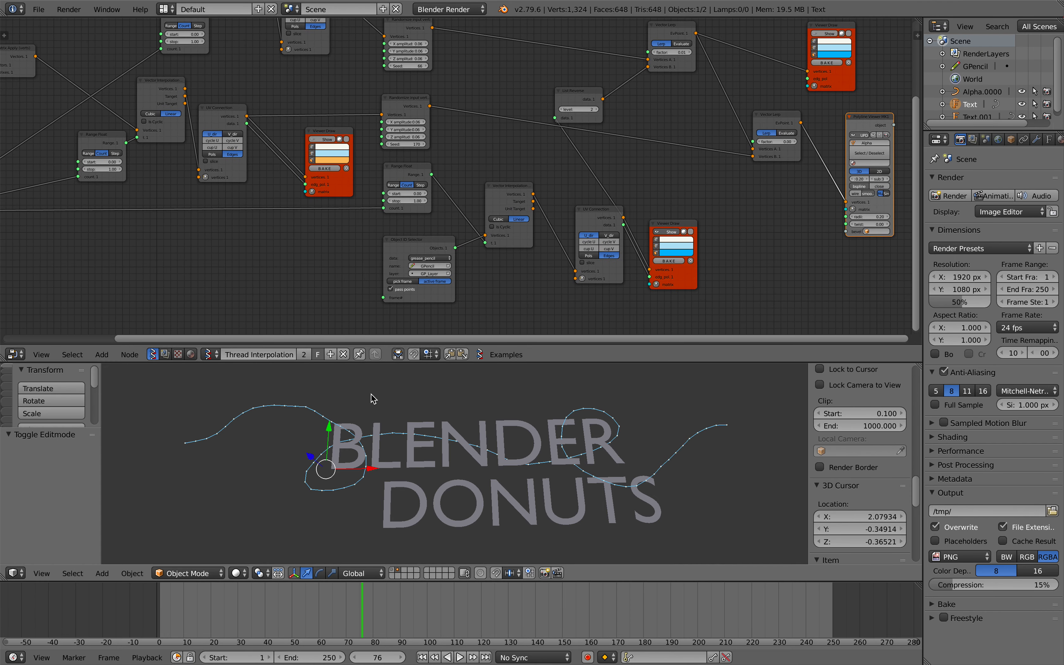
{"action": "scroll", "coordinate": [320, 266], "scroll_direction": "left", "scroll_amount": 12, "text": "ctrl"}
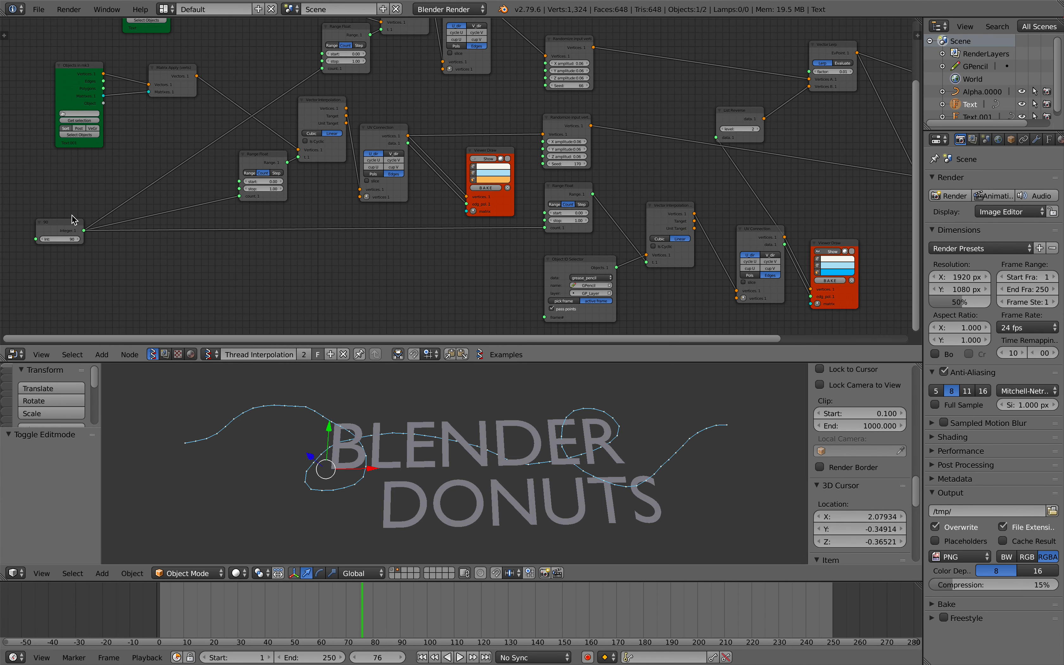
{"action": "left_click_drag", "start_coordinate": [82, 219], "coordinate": [280, 223]}
{"action": "key", "text": "1"}
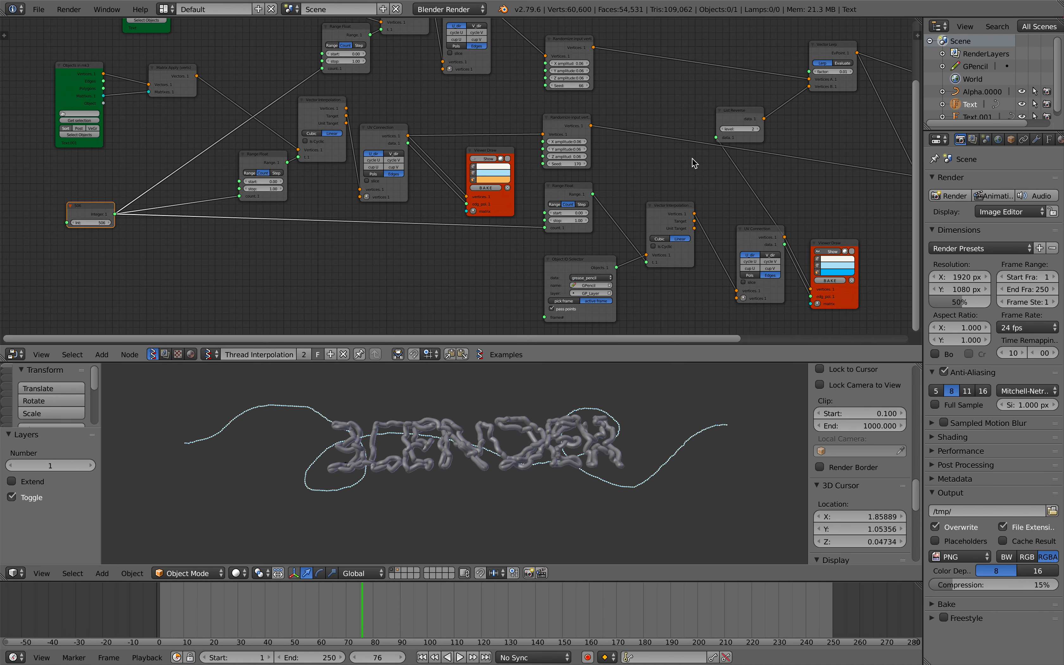
Shift the upper Vector Interpolation node slightly up and move its Range Float node slightly away from it
{"action": "scroll", "coordinate": [529, 219], "scroll_direction": "left", "scroll_amount": 4}
{"action": "scroll", "coordinate": [529, 218], "scroll_direction": "up", "scroll_amount": 5}
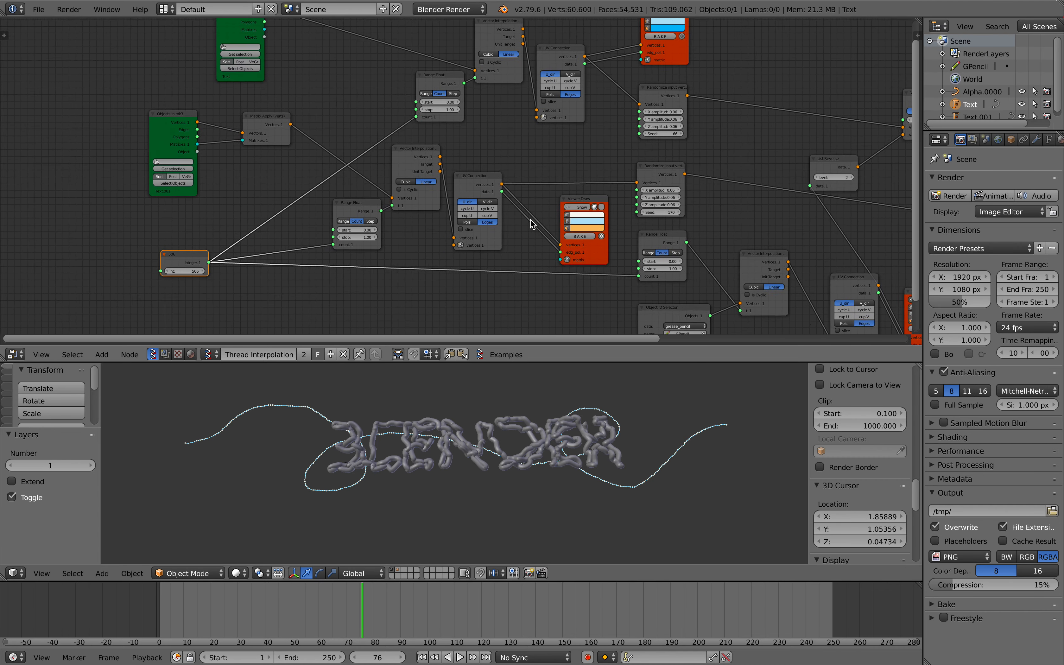
{"action": "scroll", "coordinate": [529, 219], "scroll_direction": "up", "scroll_amount": 3, "text": "ctrl"}
{"action": "scroll", "coordinate": [530, 209], "scroll_direction": "up", "scroll_amount": 3}
{"action": "scroll", "coordinate": [532, 210], "scroll_direction": "up", "scroll_amount": 1, "text": "ctrl"}
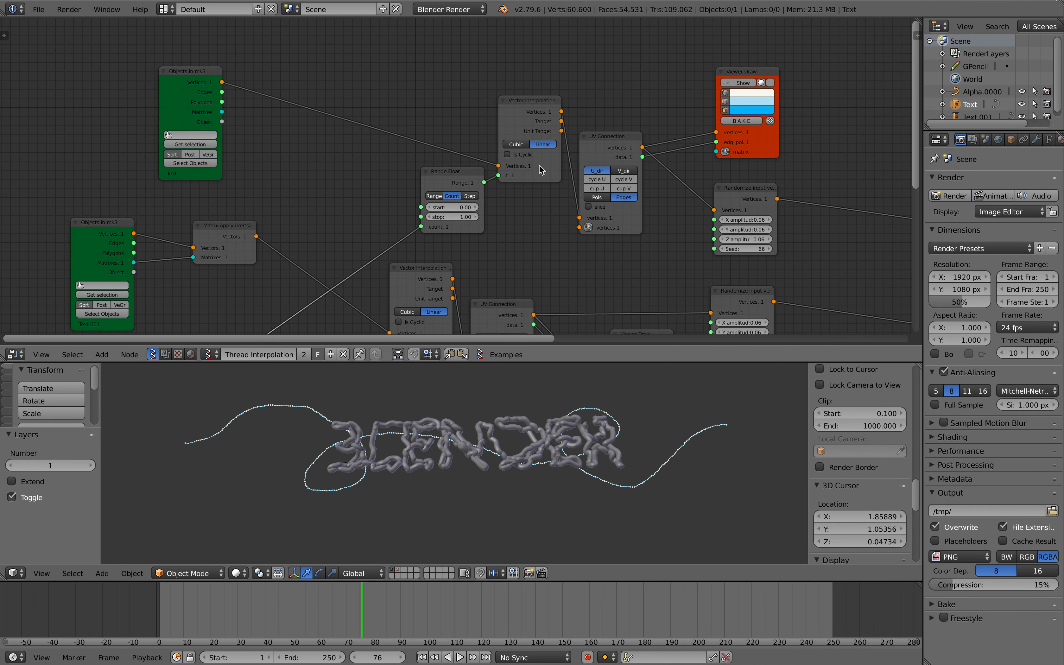
{"action": "left_click_drag", "start_coordinate": [533, 110], "coordinate": [534, 99]}
{"action": "left_click_drag", "start_coordinate": [463, 181], "coordinate": [445, 180]}
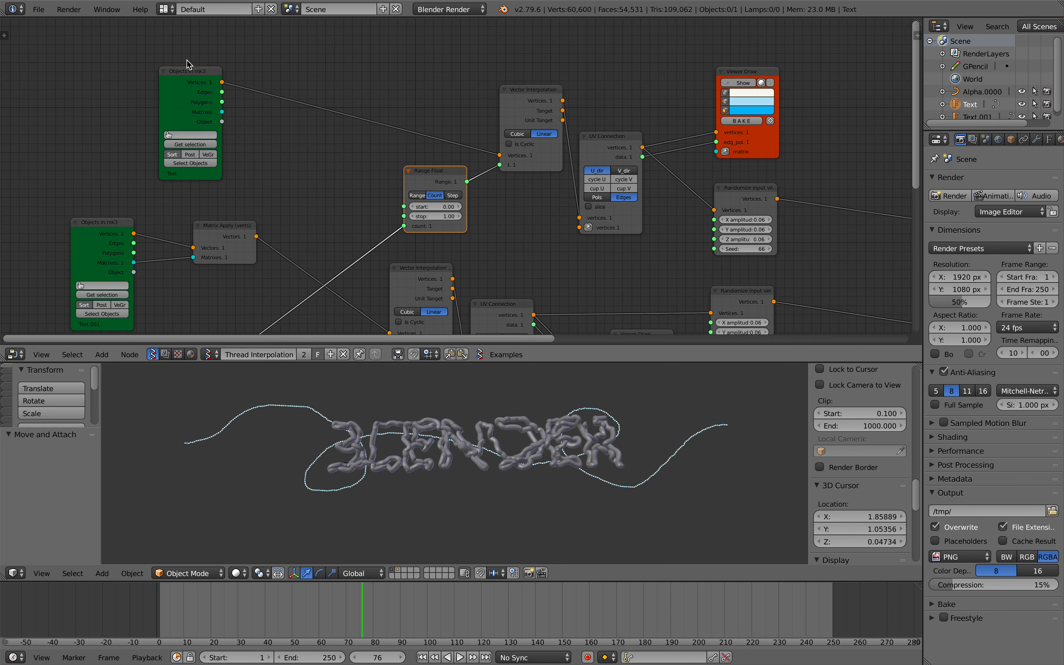
Move the upper Objects In node closer to the Range Float node and shift the upper UV Connection node towards the Viewer Draw node
{"action": "left_click_drag", "start_coordinate": [198, 76], "coordinate": [276, 76]}
{"action": "scroll", "coordinate": [573, 194], "scroll_direction": "right", "scroll_amount": 3, "text": "ctrl"}
{"action": "scroll", "coordinate": [572, 195], "scroll_direction": "down", "scroll_amount": 2, "text": "shift"}
{"action": "left_click_drag", "start_coordinate": [573, 194], "coordinate": [586, 194]}
{"action": "scroll", "coordinate": [578, 157], "scroll_direction": "right", "scroll_amount": 3, "text": "ctrl"}
{"action": "scroll", "coordinate": [579, 158], "scroll_direction": "down", "scroll_amount": 1, "text": "shift"}
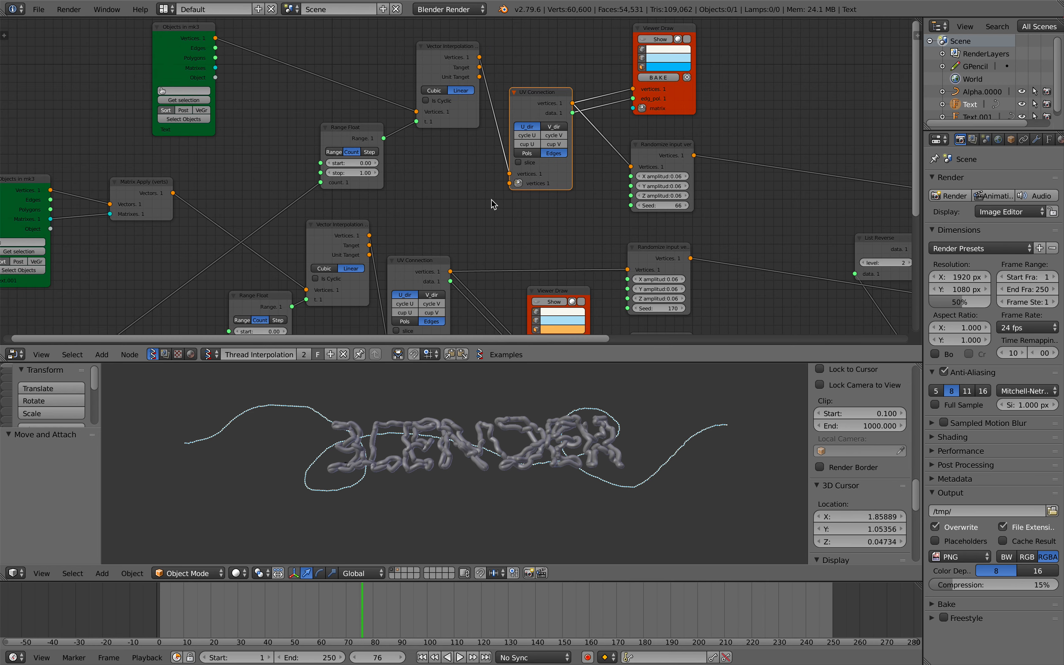
{"action": "scroll", "coordinate": [544, 144], "scroll_direction": "right", "scroll_amount": 3, "text": "ctrl"}
{"action": "scroll", "coordinate": [544, 143], "scroll_direction": "down", "scroll_amount": 2, "text": "shift"}
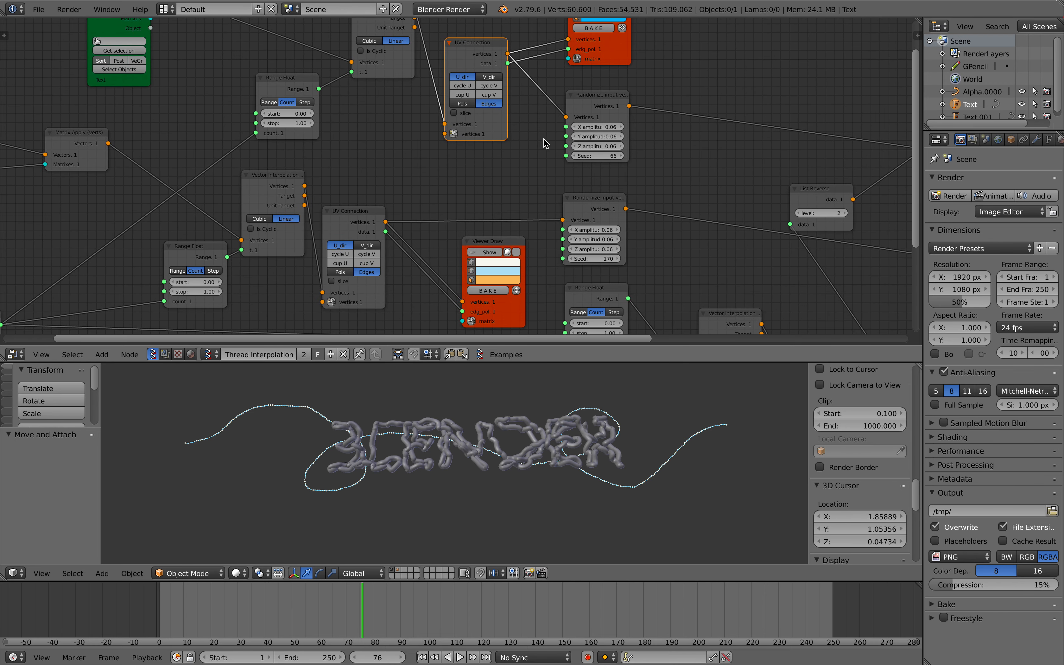
{"action": "scroll", "coordinate": [566, 153], "scroll_direction": "down", "scroll_amount": 2}
{"action": "left_click", "coordinate": [474, 85]}
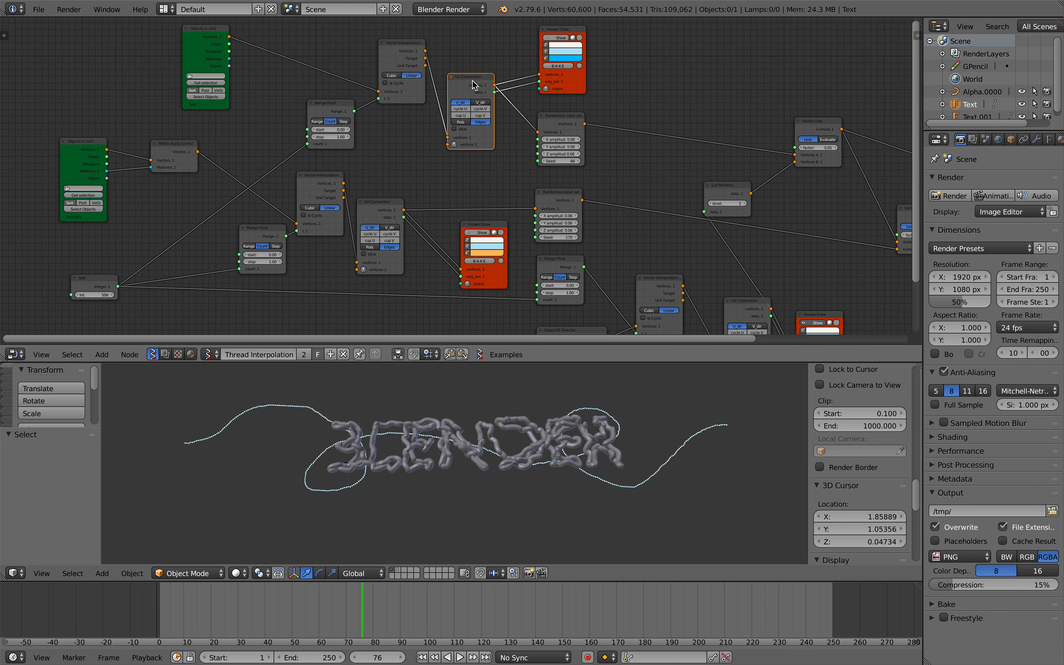
Raise the second Vector Lerp node's factor to 1.00 to morph the thread into DONUTS, and return it to 0.00
{"action": "scroll", "coordinate": [499, 210], "scroll_direction": "right", "scroll_amount": 3, "text": "ctrl"}
{"action": "scroll", "coordinate": [500, 209], "scroll_direction": "down", "scroll_amount": 1, "text": "shift"}
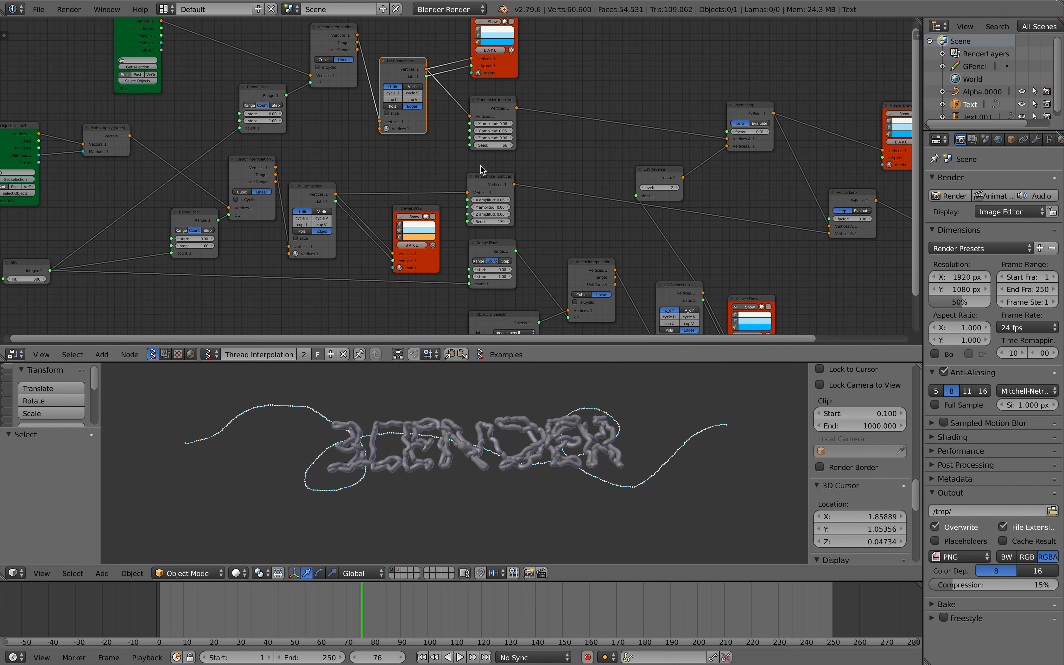
{"action": "scroll", "coordinate": [480, 169], "scroll_direction": "right", "scroll_amount": 4, "text": "ctrl"}
{"action": "scroll", "coordinate": [482, 167], "scroll_direction": "down", "scroll_amount": 2, "text": "shift"}
{"action": "left_click_drag", "start_coordinate": [677, 89], "coordinate": [680, 91]}
{"action": "left_click", "coordinate": [768, 179]}
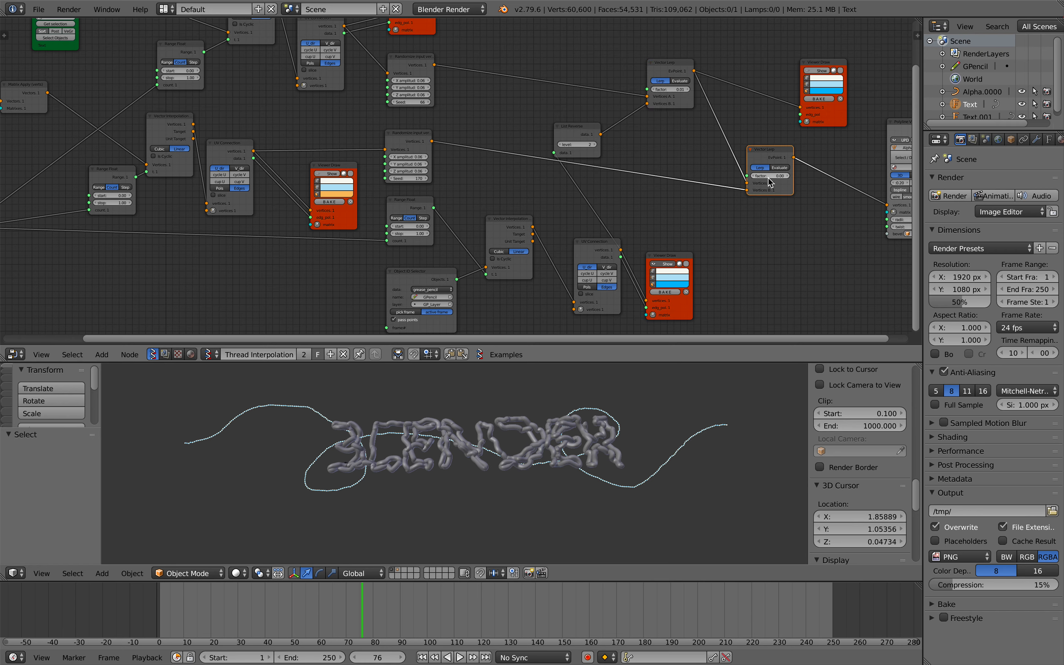
{"action": "left_click_drag", "start_coordinate": [770, 176], "coordinate": [837, 176]}
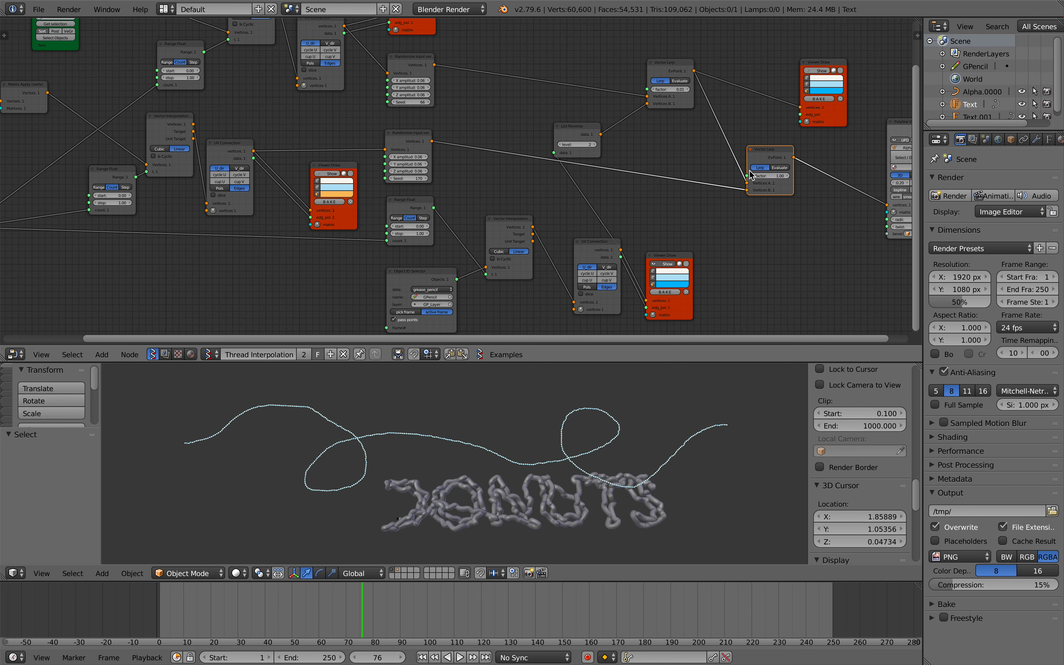
{"action": "left_click_drag", "start_coordinate": [770, 176], "coordinate": [702, 176]}
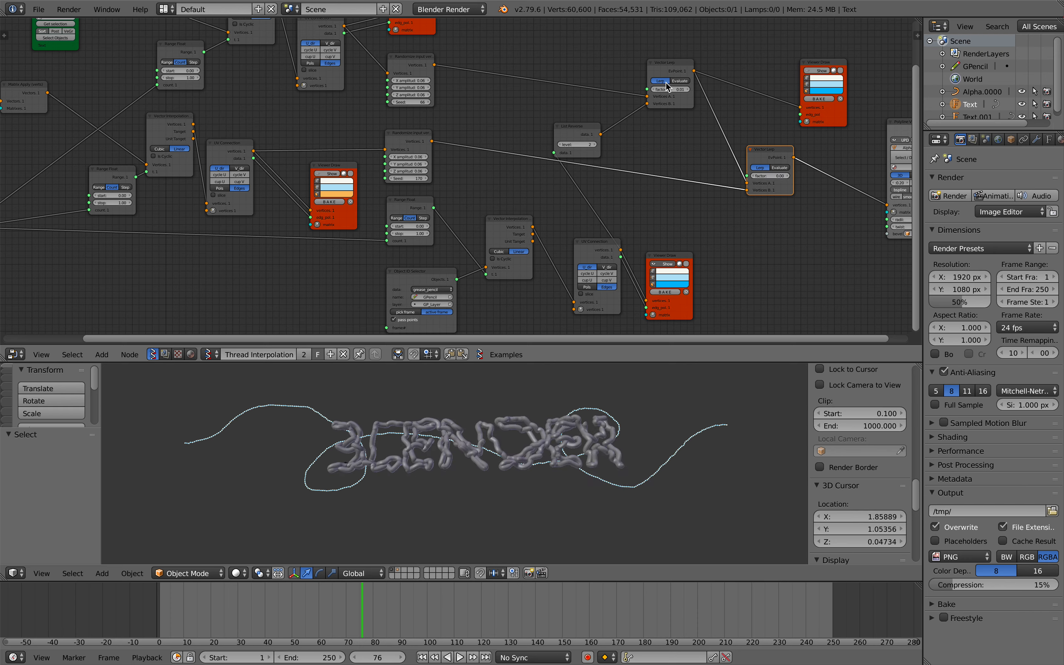
Sweep both Vector Lerp factors up and back down, leaving the first at 0.00 and the second at 0.01
{"action": "left_click_drag", "start_coordinate": [670, 89], "coordinate": [738, 89]}
{"action": "left_click_drag", "start_coordinate": [770, 176], "coordinate": [826, 176]}
{"action": "left_click_drag", "start_coordinate": [675, 91], "coordinate": [631, 91]}
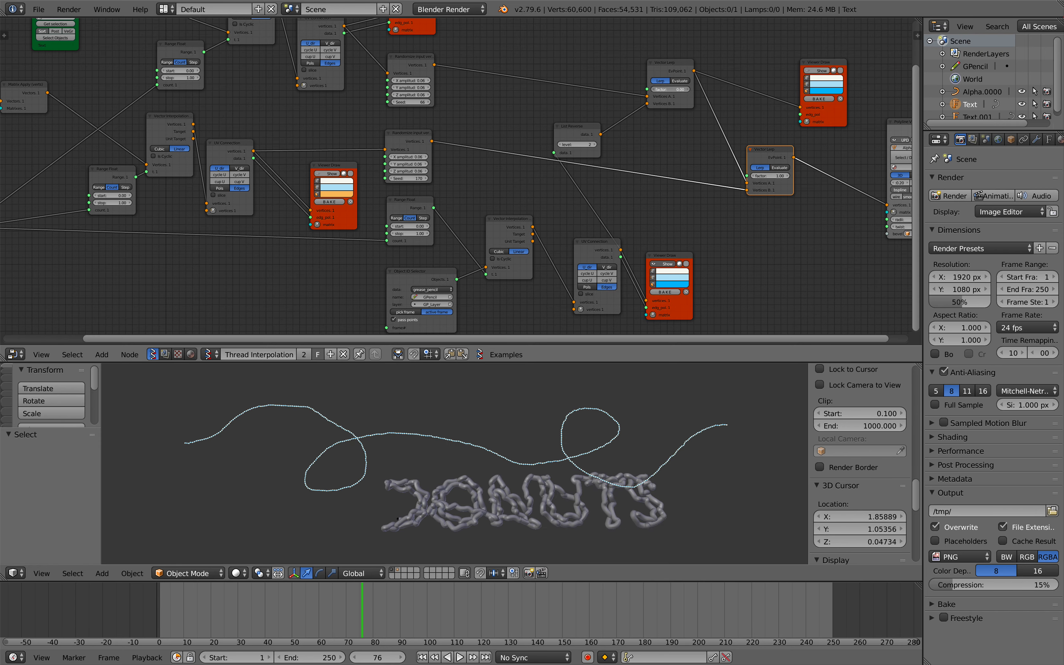
{"action": "left_click_drag", "start_coordinate": [766, 174], "coordinate": [706, 174]}
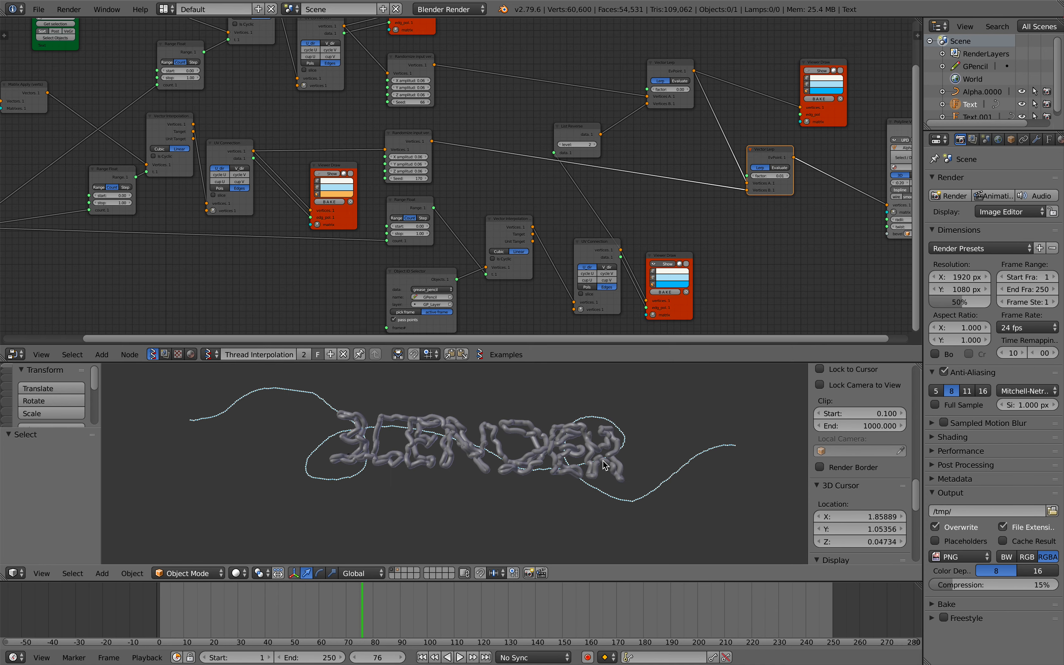
Move the lower Randomize input vectors node slightly up towards the other Randomize node
{"action": "middle_click_drag", "start_coordinate": [270, 235], "coordinate": [323, 236]}
{"action": "scroll", "coordinate": [323, 231], "scroll_direction": "left", "scroll_amount": 3}
{"action": "scroll", "coordinate": [323, 231], "scroll_direction": "up", "scroll_amount": 1}
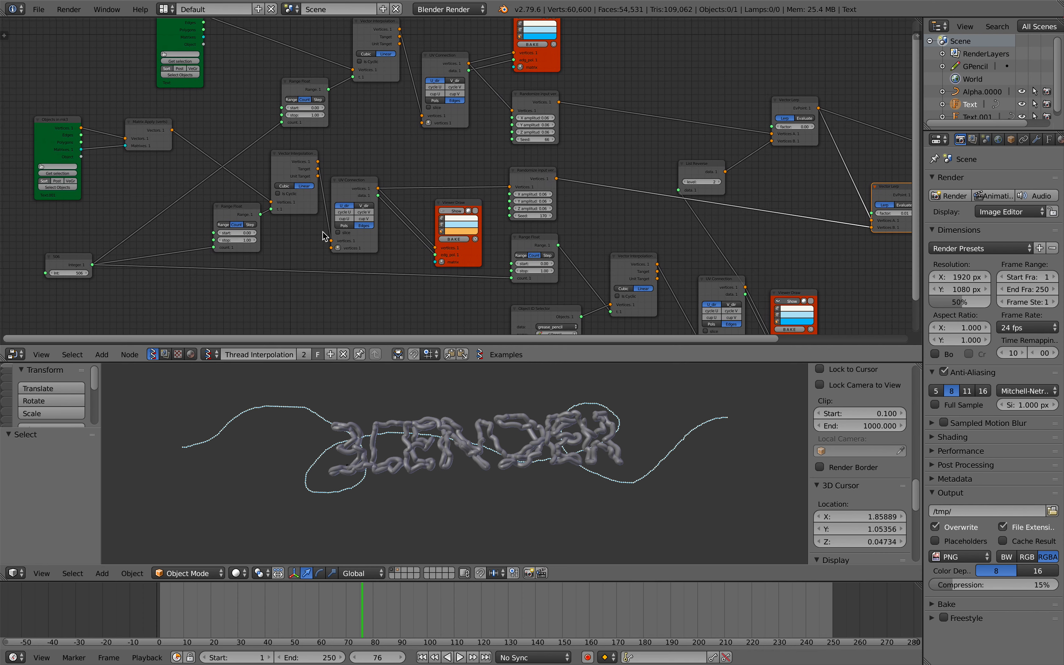
{"action": "scroll", "coordinate": [322, 231], "scroll_direction": "right", "scroll_amount": 4}
{"action": "scroll", "coordinate": [323, 229], "scroll_direction": "up", "scroll_amount": 2}
{"action": "scroll", "coordinate": [324, 233], "scroll_direction": "up", "scroll_amount": 2}
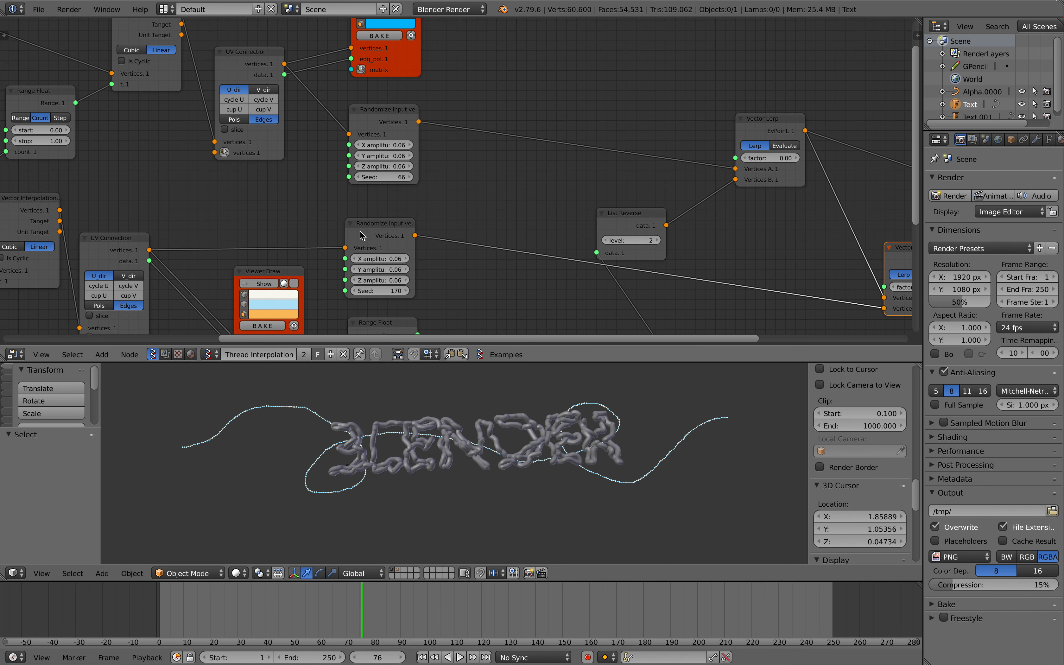
{"action": "left_click_drag", "start_coordinate": [361, 235], "coordinate": [365, 231]}
{"action": "scroll", "coordinate": [387, 257], "scroll_direction": "down", "scroll_amount": 1}
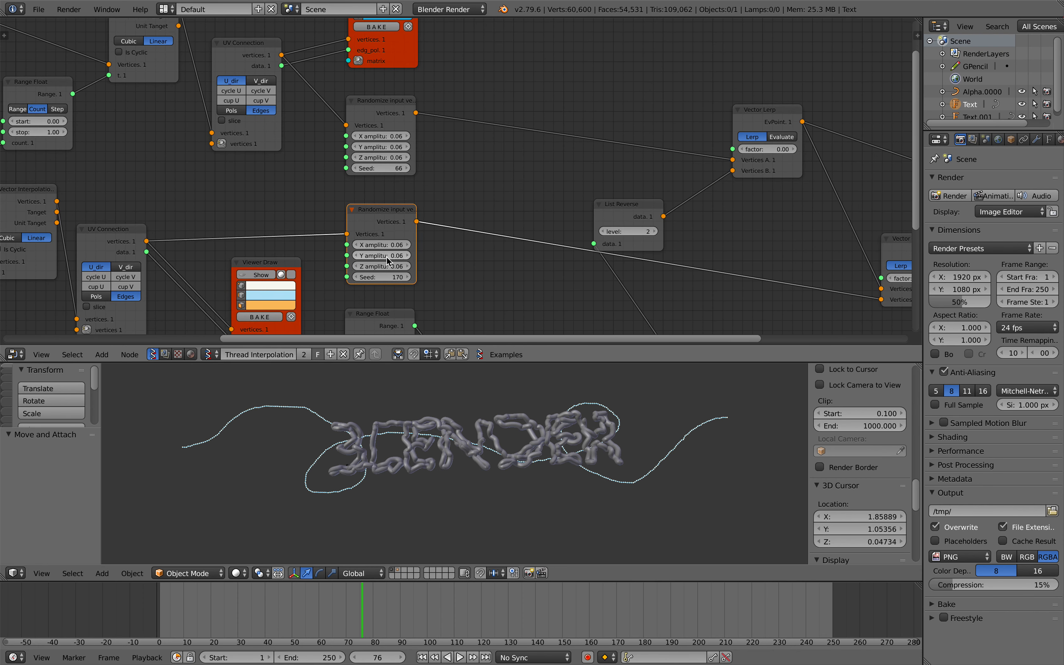
Set the X, Y and Z amplitudes of the lower Randomize input vectors node to 0
{"action": "scroll", "coordinate": [389, 268], "scroll_direction": "down", "scroll_amount": 2}
{"action": "left_click_drag", "start_coordinate": [390, 214], "coordinate": [386, 223]}
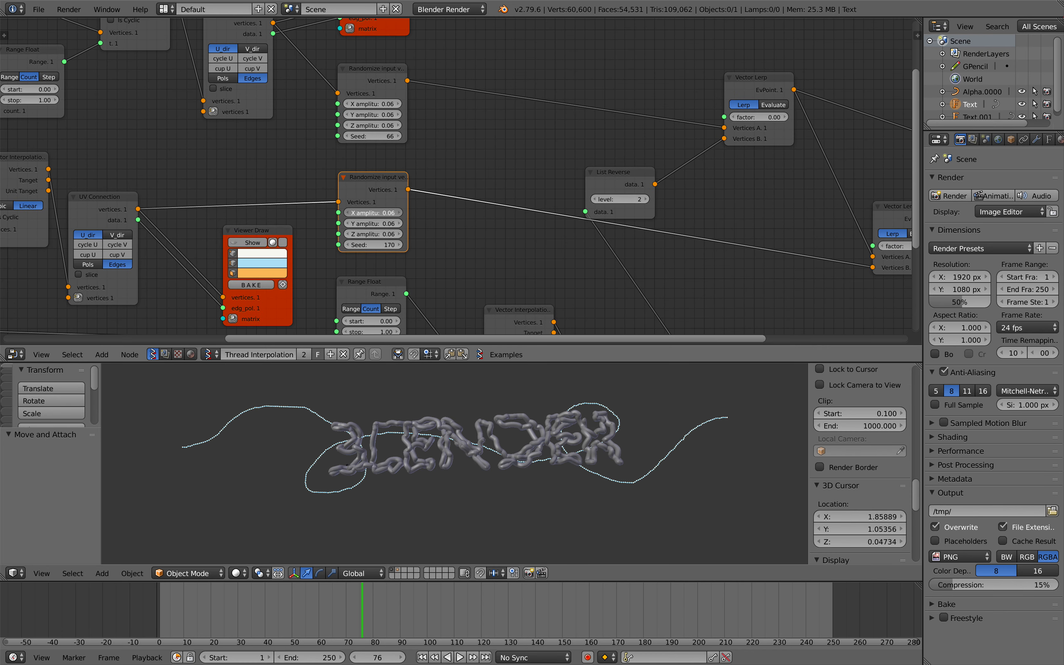
{"action": "type", "text": "-0"}
{"action": "key", "text": "Return"}
{"action": "type", "text": "0"}
{"action": "key", "text": "Return"}
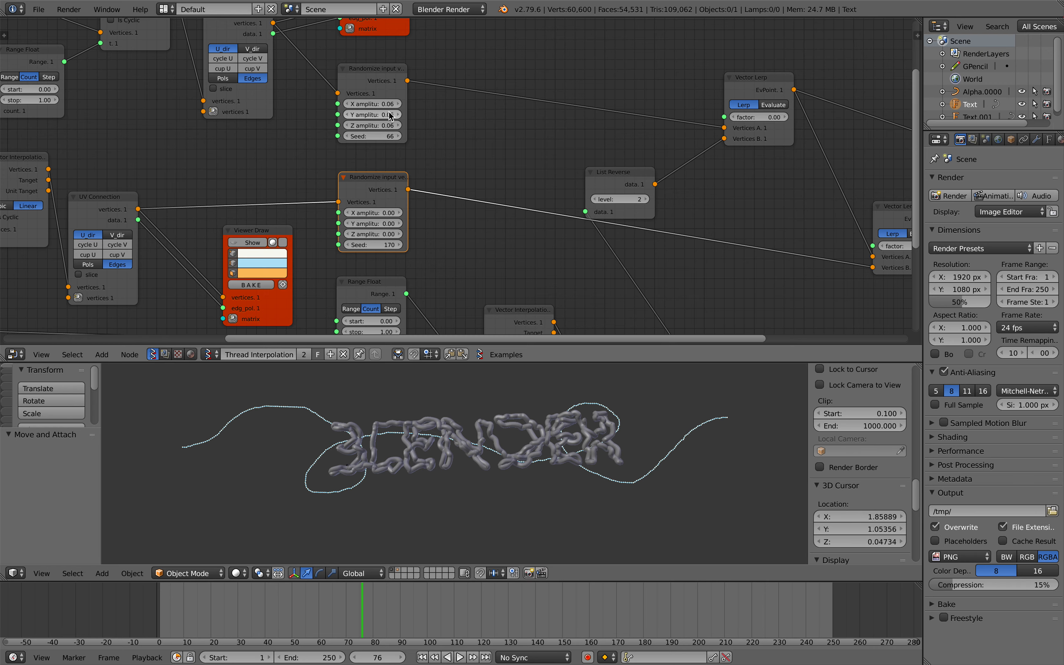
Set the X, Y and Z amplitudes of the upper Randomize input vectors node to 0
{"action": "left_click_drag", "start_coordinate": [387, 106], "coordinate": [386, 126]}
{"action": "type", "text": "0"}
{"action": "key", "text": "Return"}
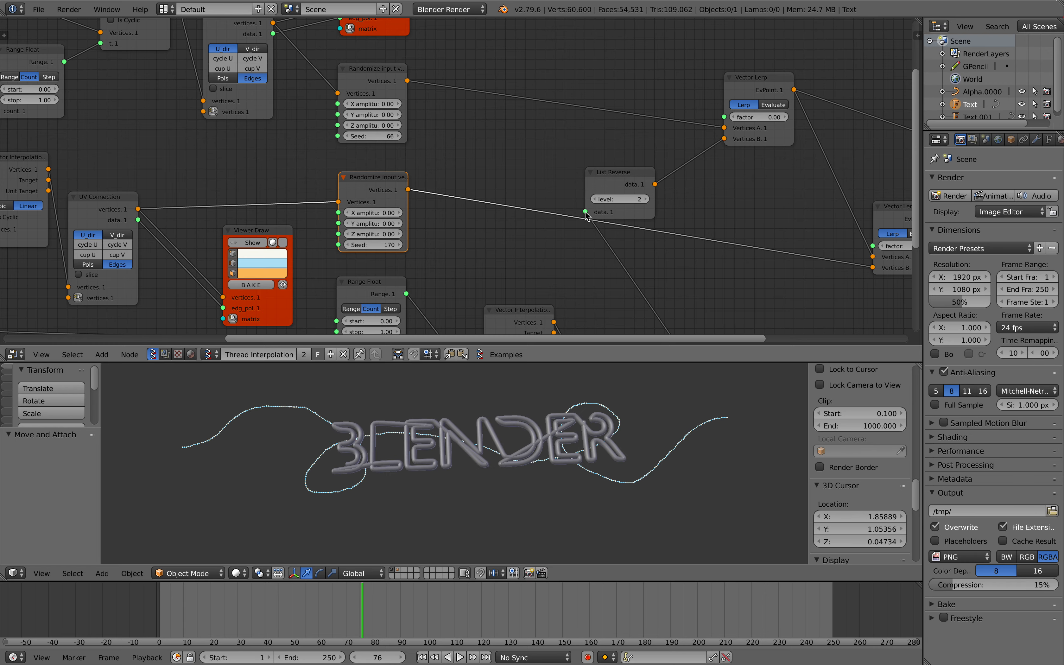
Set the factors of both Vector Lerp nodes to 0.00 so the thread follows the BLENDER text
{"action": "scroll", "coordinate": [595, 197], "scroll_direction": "down", "scroll_amount": 2}
{"action": "scroll", "coordinate": [596, 198], "scroll_direction": "right", "scroll_amount": 2}
{"action": "middle_click_drag", "start_coordinate": [593, 192], "coordinate": [551, 212]}
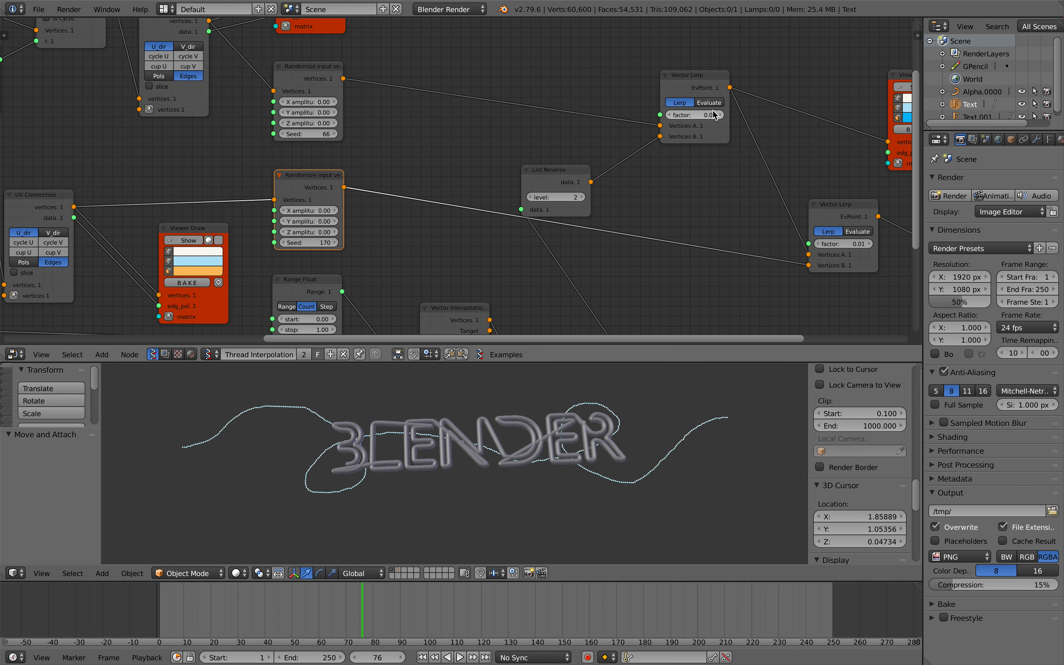
{"action": "mouse_move", "coordinate": [707, 114]}
{"action": "left_mouse_down"}
{"action": "mouse_move", "coordinate": [923, 115]}
{"action": "mouse_move", "coordinate": [719, 116]}
{"action": "left_mouse_up"}
{"action": "mouse_move", "coordinate": [829, 241]}
{"action": "left_mouse_down"}
{"action": "mouse_move", "coordinate": [1046, 242]}
{"action": "mouse_move", "coordinate": [828, 241]}
{"action": "left_mouse_up"}
{"action": "scroll", "coordinate": [568, 452], "scroll_direction": "right", "scroll_amount": 3}
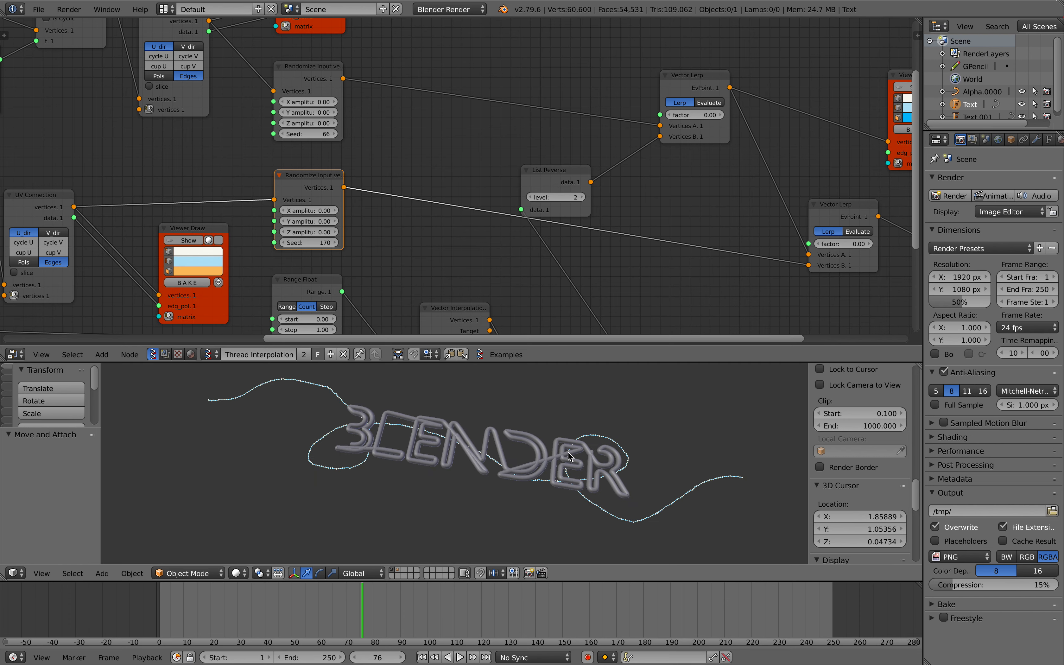
Look over the node tree from the Objects In nodes through to the Vector Lerp nodes
{"action": "scroll", "coordinate": [577, 452], "scroll_direction": "left", "scroll_amount": 4}
{"action": "scroll", "coordinate": [580, 226], "scroll_direction": "down", "scroll_amount": 5}
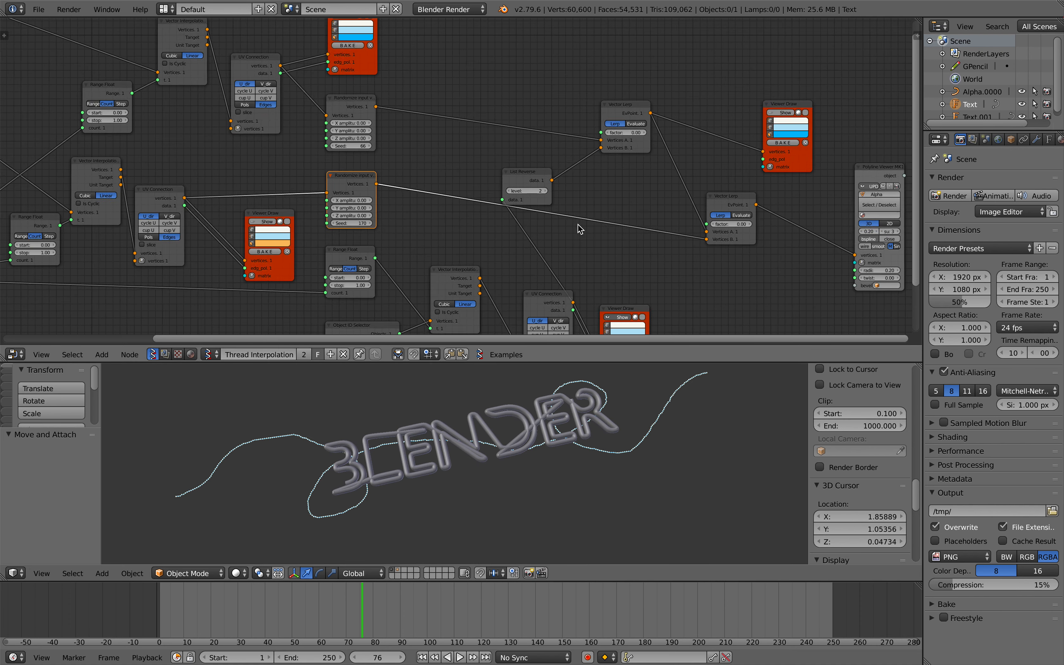
{"action": "scroll", "coordinate": [579, 228], "scroll_direction": "left", "scroll_amount": 10}
{"action": "scroll", "coordinate": [580, 228], "scroll_direction": "up", "scroll_amount": 2}
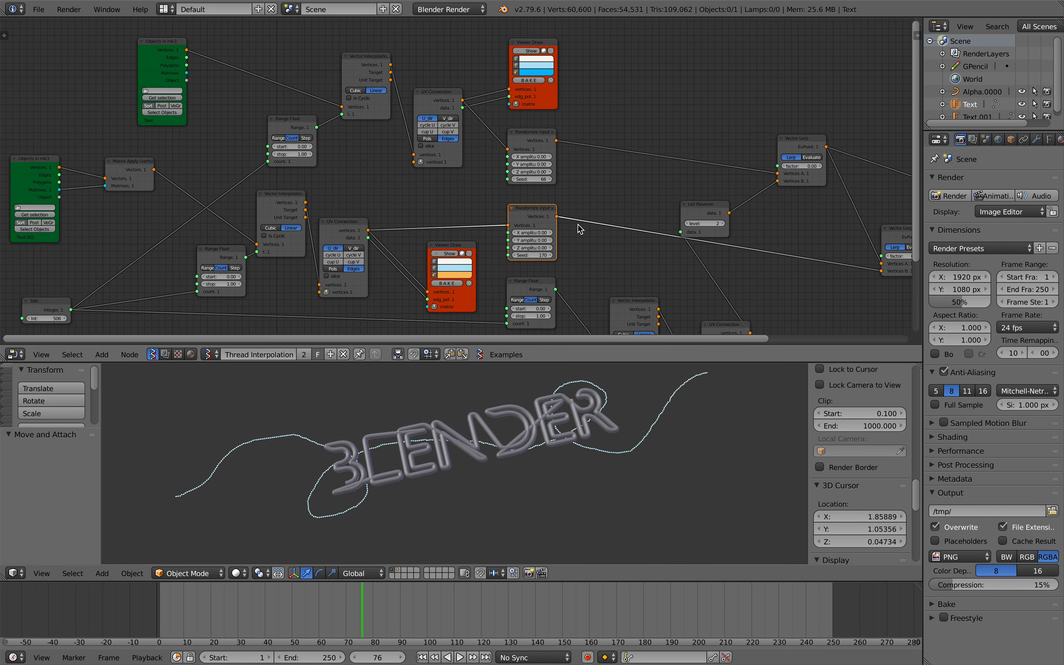
{"action": "scroll", "coordinate": [580, 229], "scroll_direction": "left", "scroll_amount": 2}
{"action": "scroll", "coordinate": [579, 229], "scroll_direction": "right", "scroll_amount": 1}
{"action": "scroll", "coordinate": [579, 228], "scroll_direction": "down", "scroll_amount": 1}
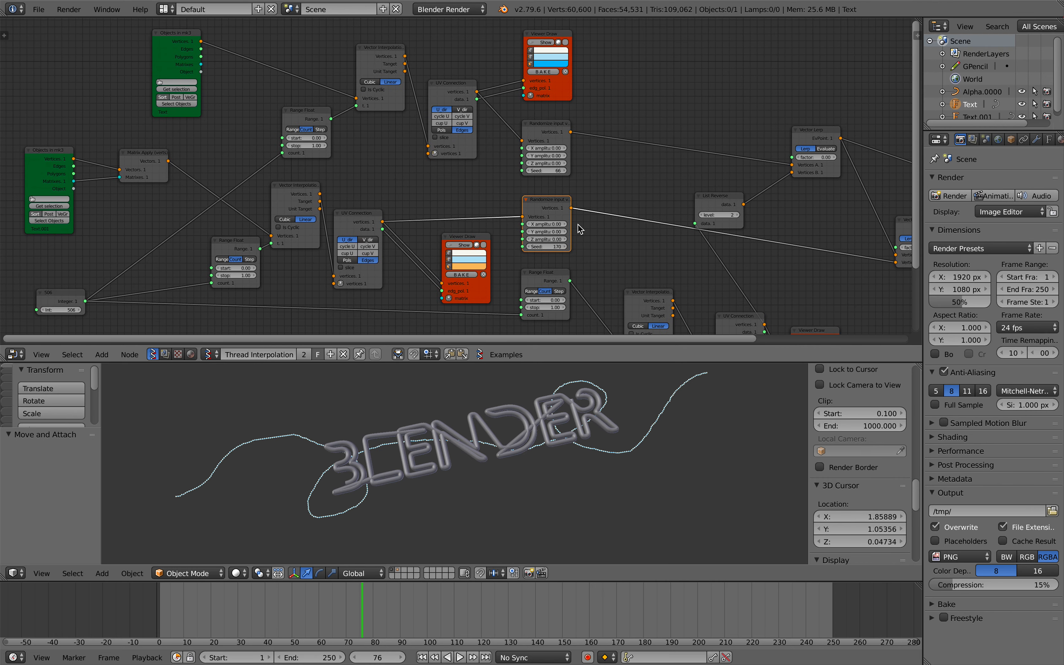
{"action": "scroll", "coordinate": [579, 228], "scroll_direction": "right", "scroll_amount": 2}
{"action": "scroll", "coordinate": [579, 229], "scroll_direction": "down", "scroll_amount": 1}
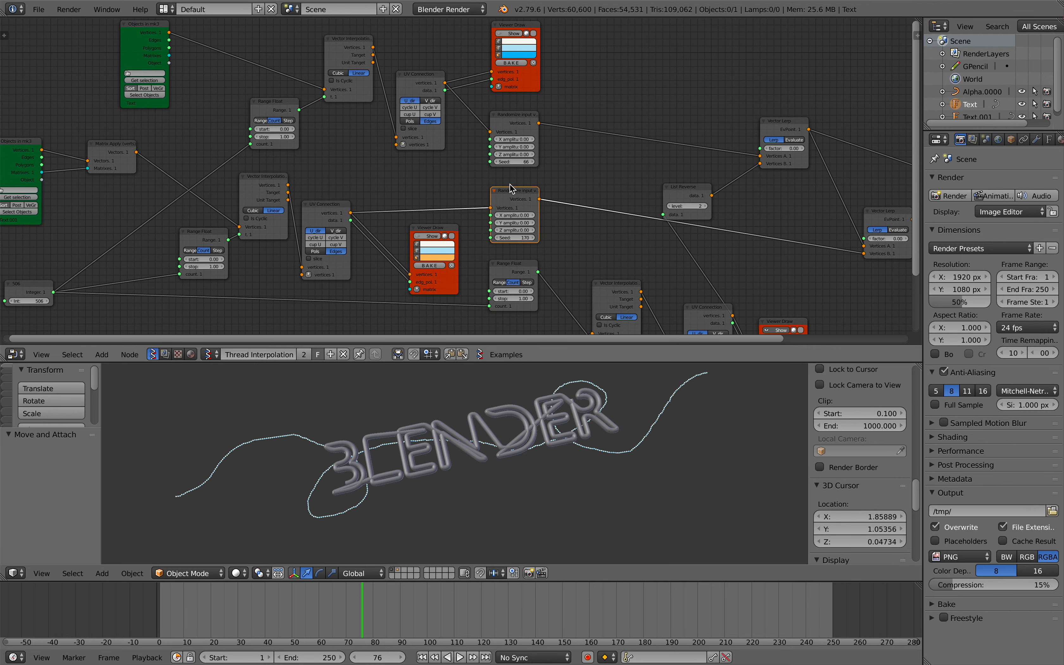
{"action": "scroll", "coordinate": [239, 183], "scroll_direction": "left", "scroll_amount": 2}
{"action": "scroll", "coordinate": [238, 183], "scroll_direction": "up", "scroll_amount": 5}
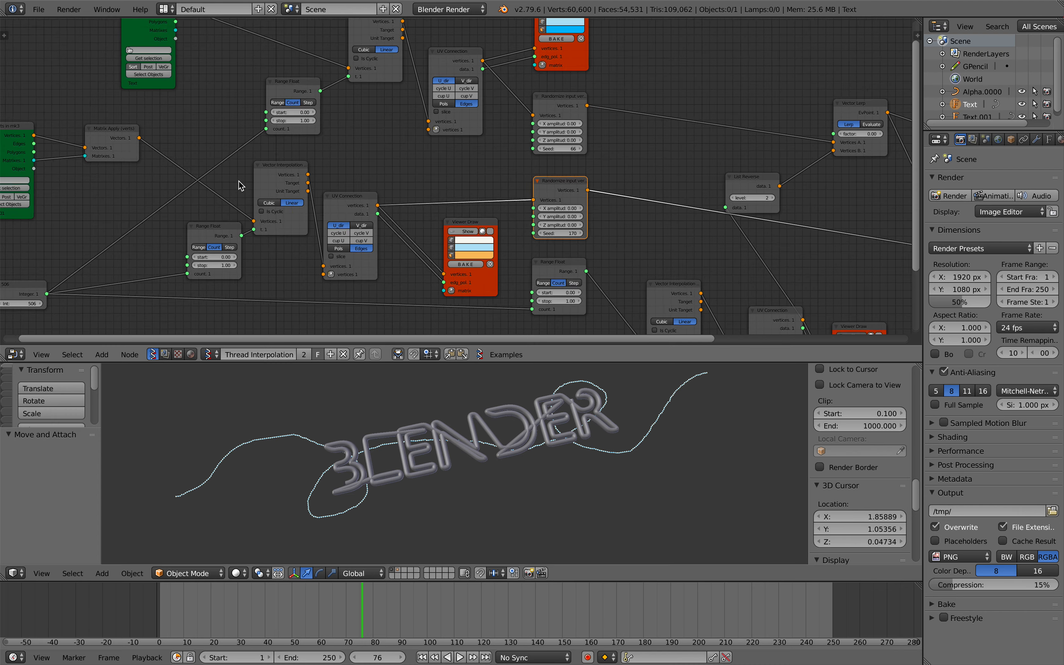
Widen the lower text branch's Vector Interpolation node slightly
{"action": "scroll", "coordinate": [239, 181], "scroll_direction": "left", "scroll_amount": 2}
{"action": "scroll", "coordinate": [238, 181], "scroll_direction": "down", "scroll_amount": 1}
{"action": "scroll", "coordinate": [238, 181], "scroll_direction": "up", "scroll_amount": 2}
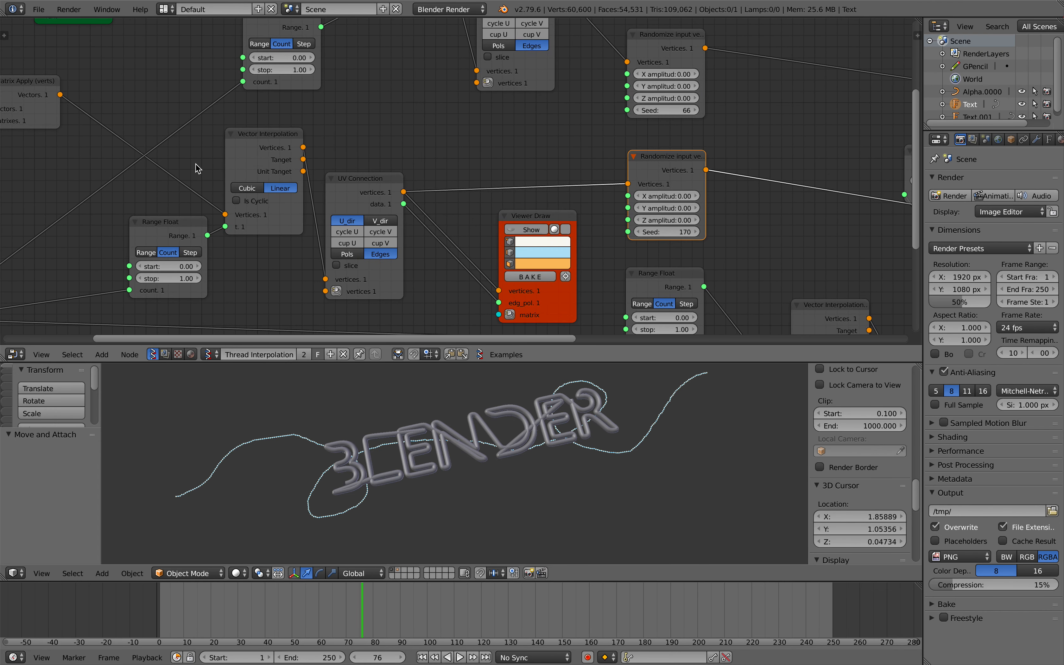
{"action": "left_click_drag", "start_coordinate": [301, 138], "coordinate": [311, 137]}
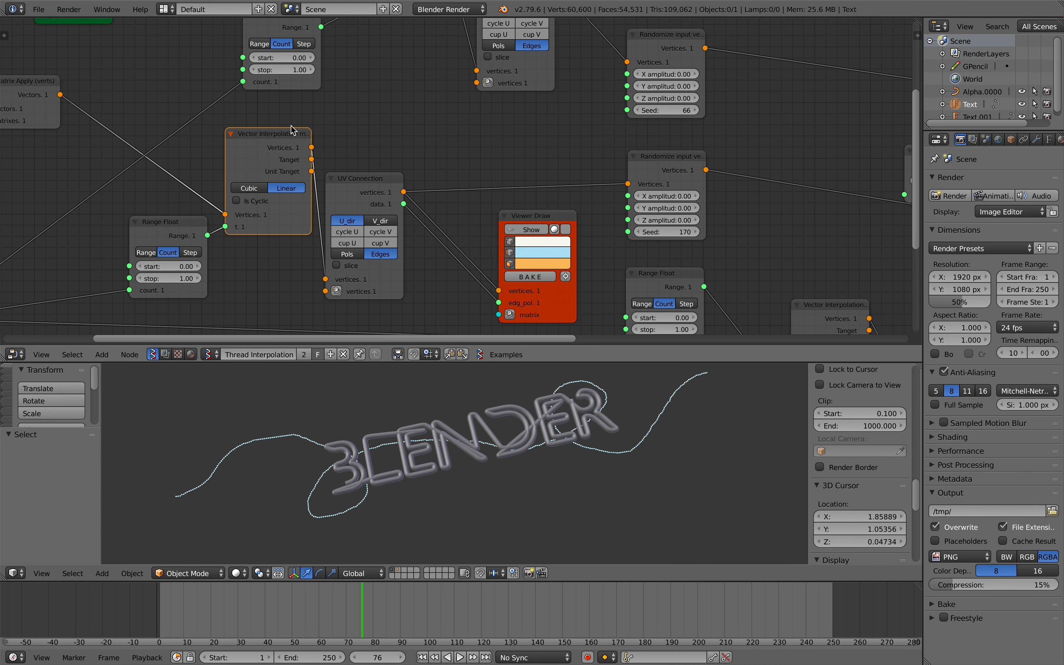
Search the node list for "gp" and add the grease pencil setup in the empty area below the Int node
{"action": "scroll", "coordinate": [349, 232], "scroll_direction": "down", "scroll_amount": 2}
{"action": "scroll", "coordinate": [351, 232], "scroll_direction": "left", "scroll_amount": 5}
{"action": "scroll", "coordinate": [352, 232], "scroll_direction": "down", "scroll_amount": 2}
{"action": "key", "text": "ctrl+s"}
{"action": "left_click", "coordinate": [352, 234]}
{"action": "scroll", "coordinate": [354, 233], "scroll_direction": "left", "scroll_amount": 4}
{"action": "scroll", "coordinate": [354, 233], "scroll_direction": "down", "scroll_amount": 5}
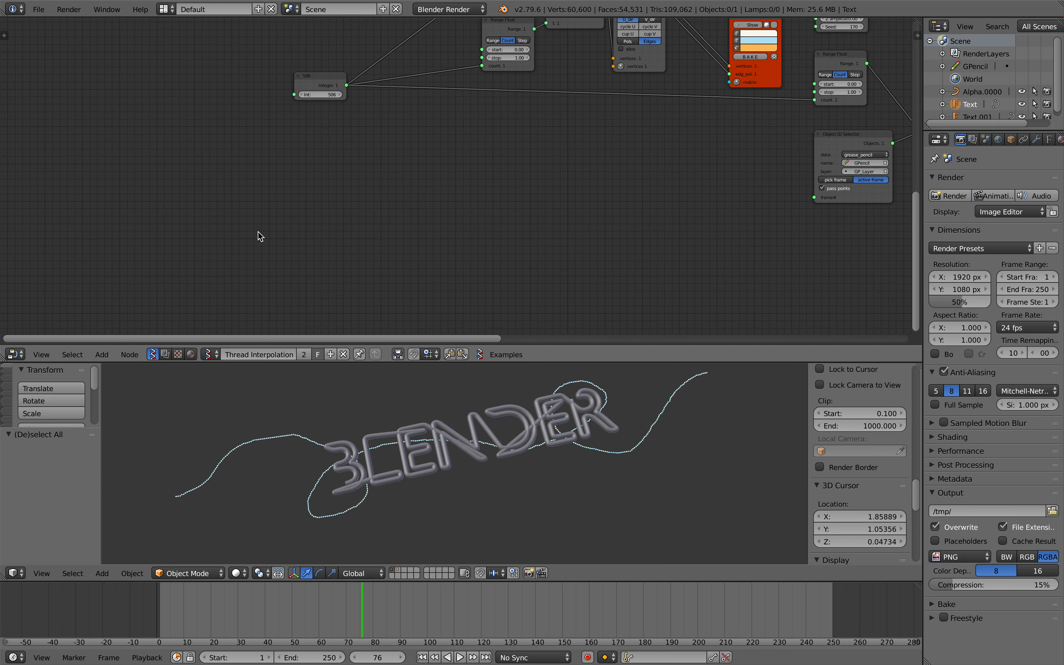
{"action": "key", "text": "alt+space"}
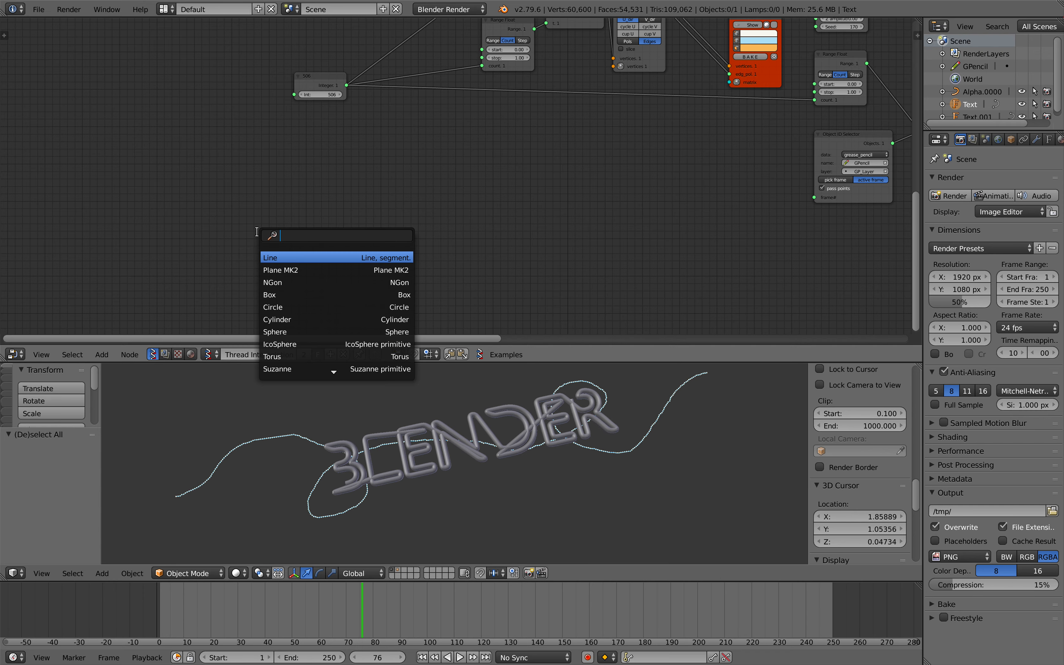
{"action": "type", "text": "gp"}
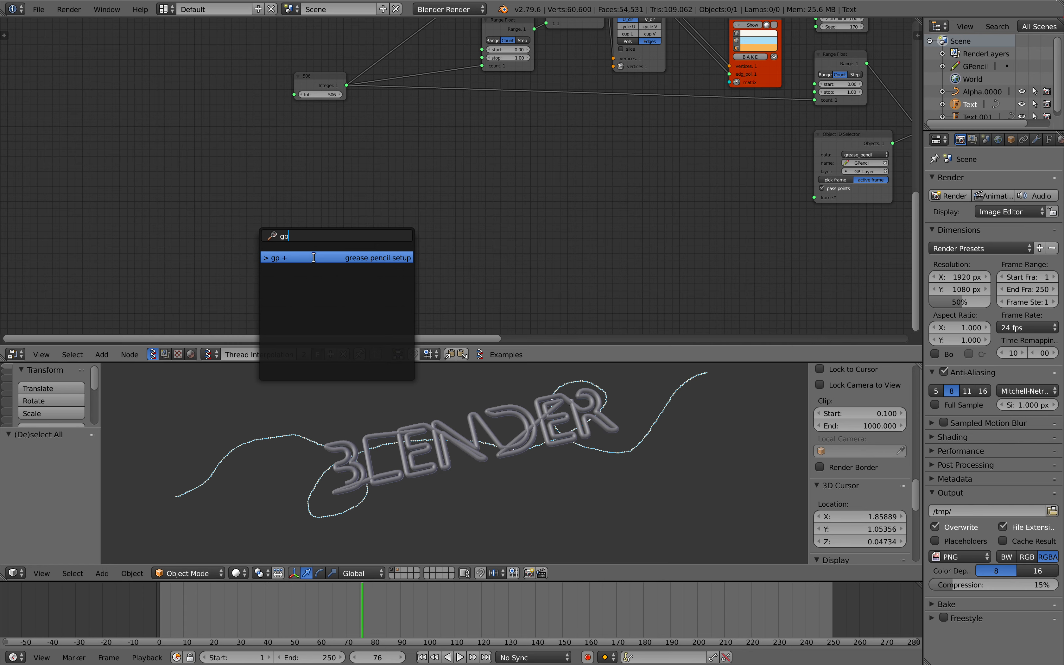
{"action": "left_click", "coordinate": [325, 257]}
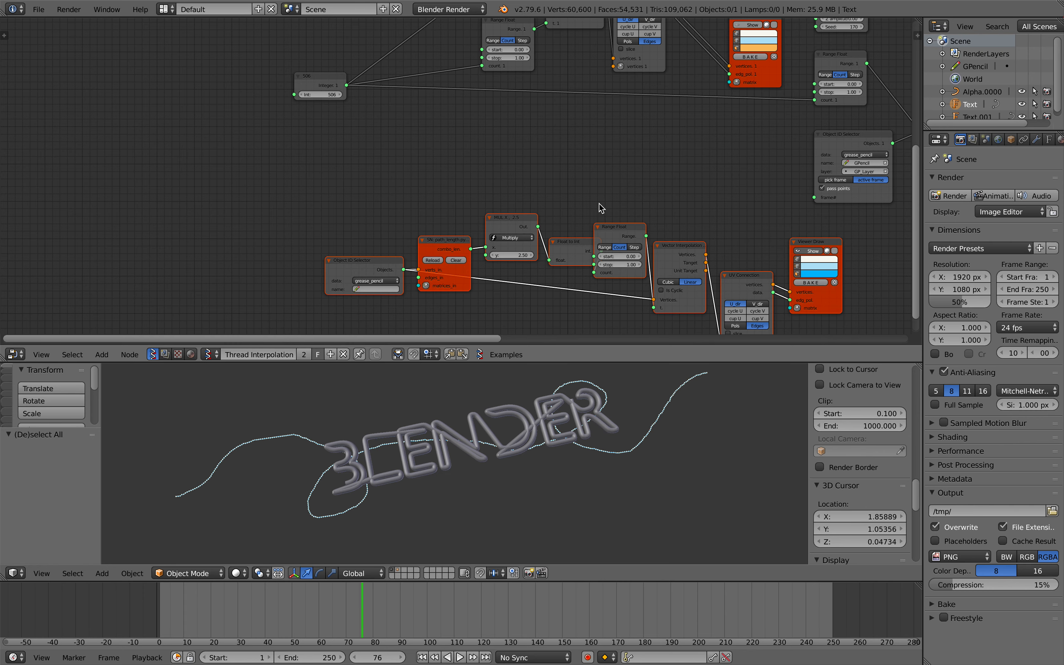
{"action": "left_click", "coordinate": [403, 181]}
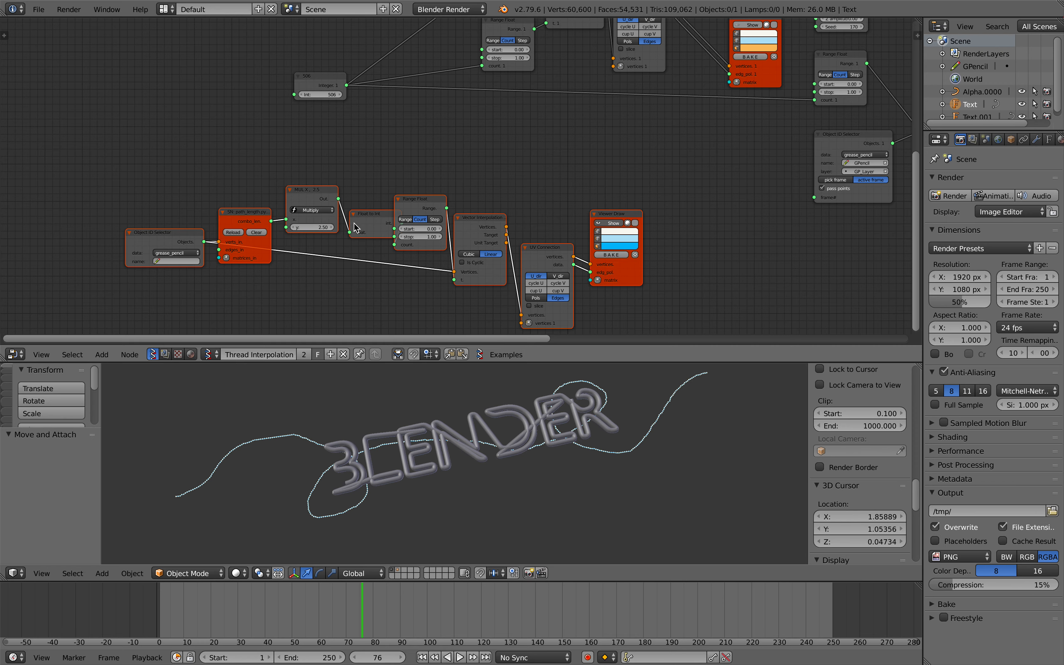
Delete the newly added grease pencil setup nodes and show the whole thread interpolation tree
{"action": "key", "text": "x"}
{"action": "middle_click_drag", "start_coordinate": [607, 154], "coordinate": [403, 159]}
{"action": "scroll", "coordinate": [403, 159], "scroll_direction": "right", "scroll_amount": 6}
{"action": "scroll", "coordinate": [403, 159], "scroll_direction": "up", "scroll_amount": 5}
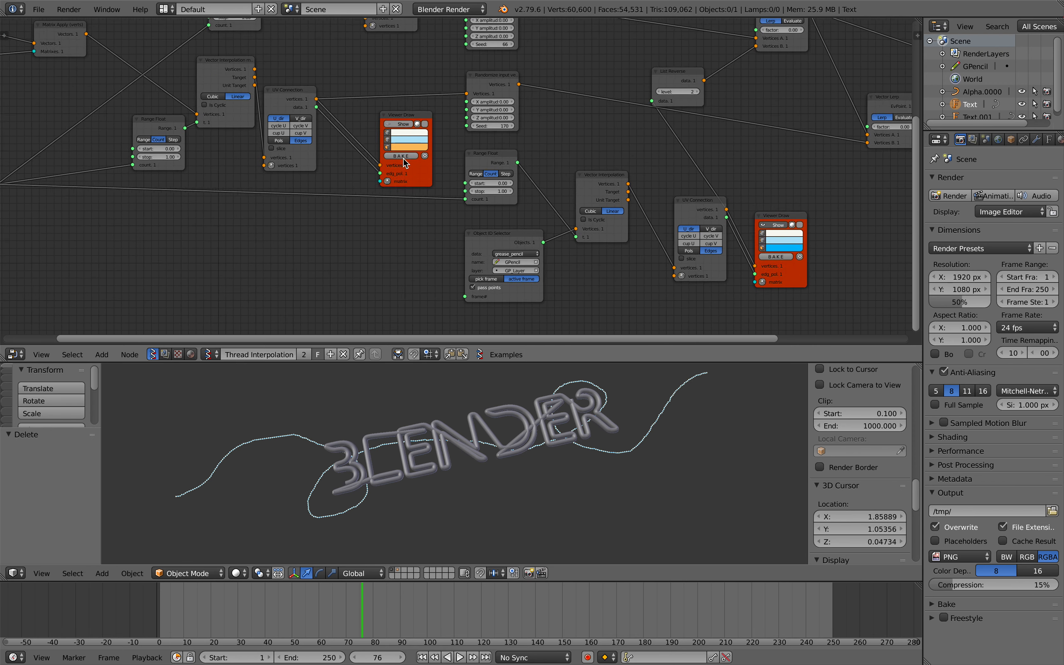
{"action": "scroll", "coordinate": [403, 158], "scroll_direction": "left", "scroll_amount": 2}
{"action": "scroll", "coordinate": [403, 159], "scroll_direction": "down", "scroll_amount": 6}
{"action": "scroll", "coordinate": [403, 158], "scroll_direction": "right", "scroll_amount": 2}
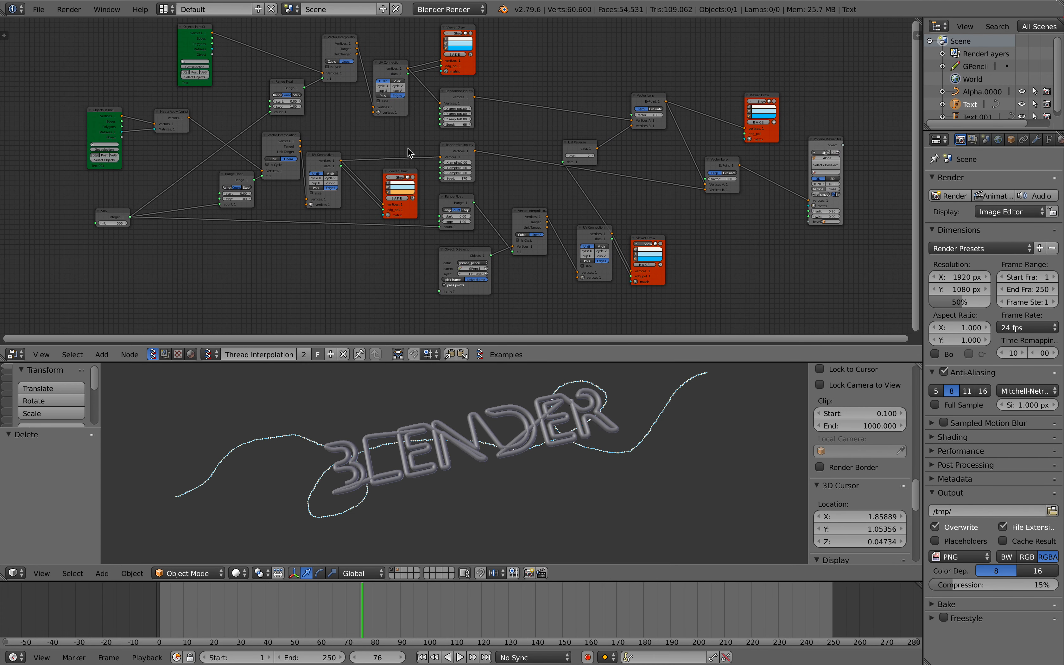